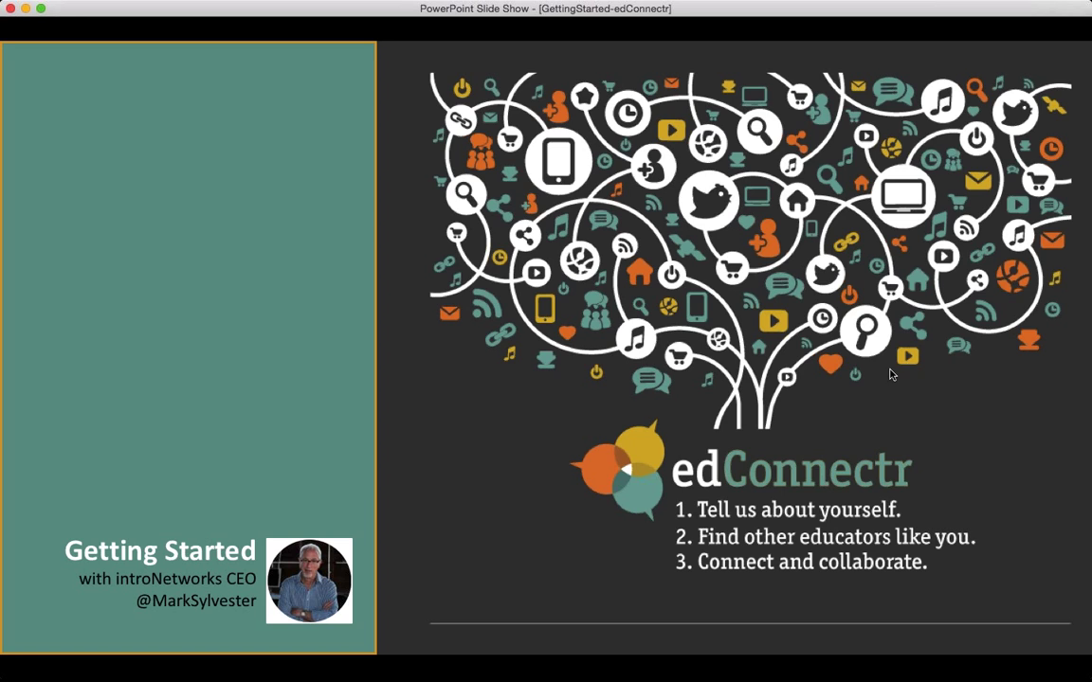
- Advance the slide show to the 'What you will learn in this webinar' slide
left_click(680, 475)
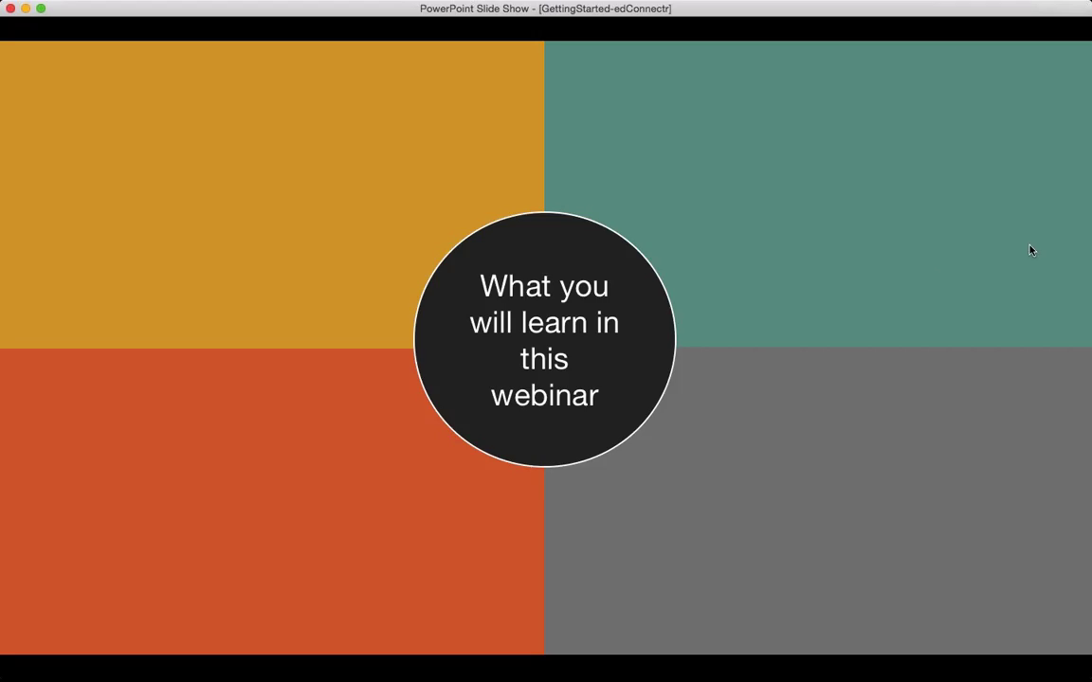
- Draw the ring, then fly in the profile, search, Exploring the Profile and Connections bubbles
left_click(268, 422)
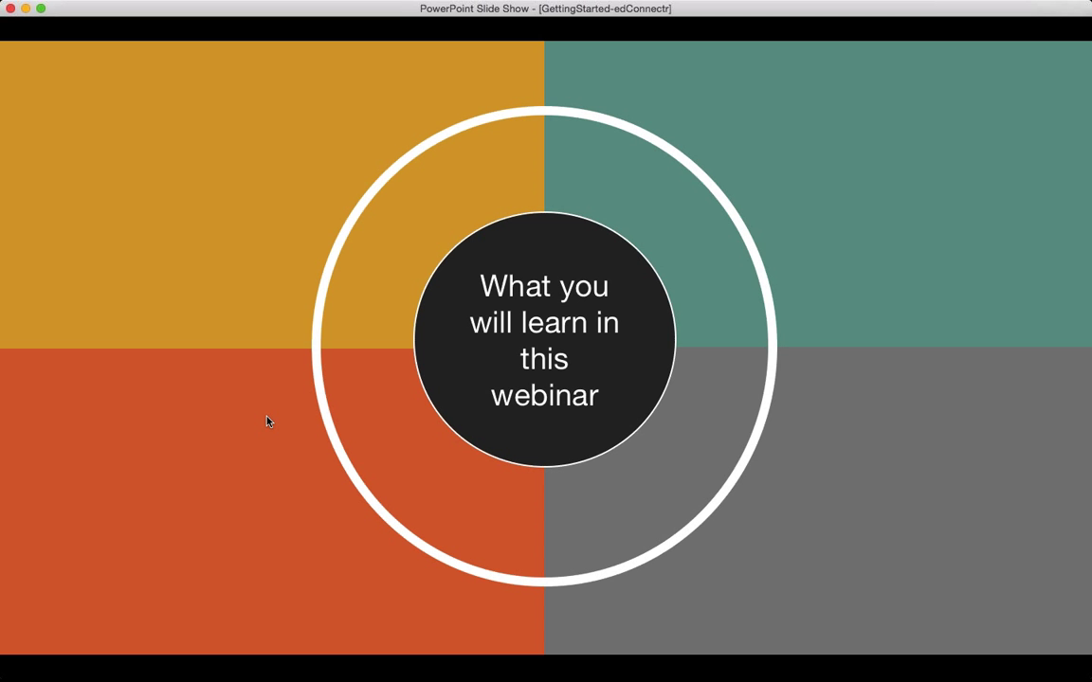
left_click(268, 422)
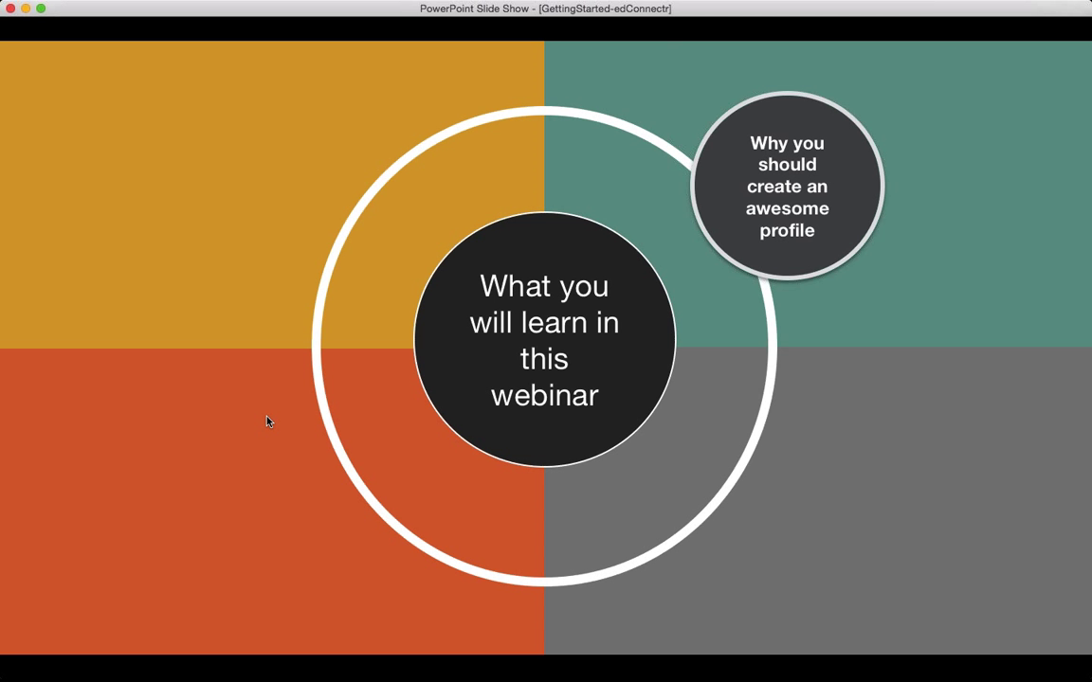
left_click(268, 422)
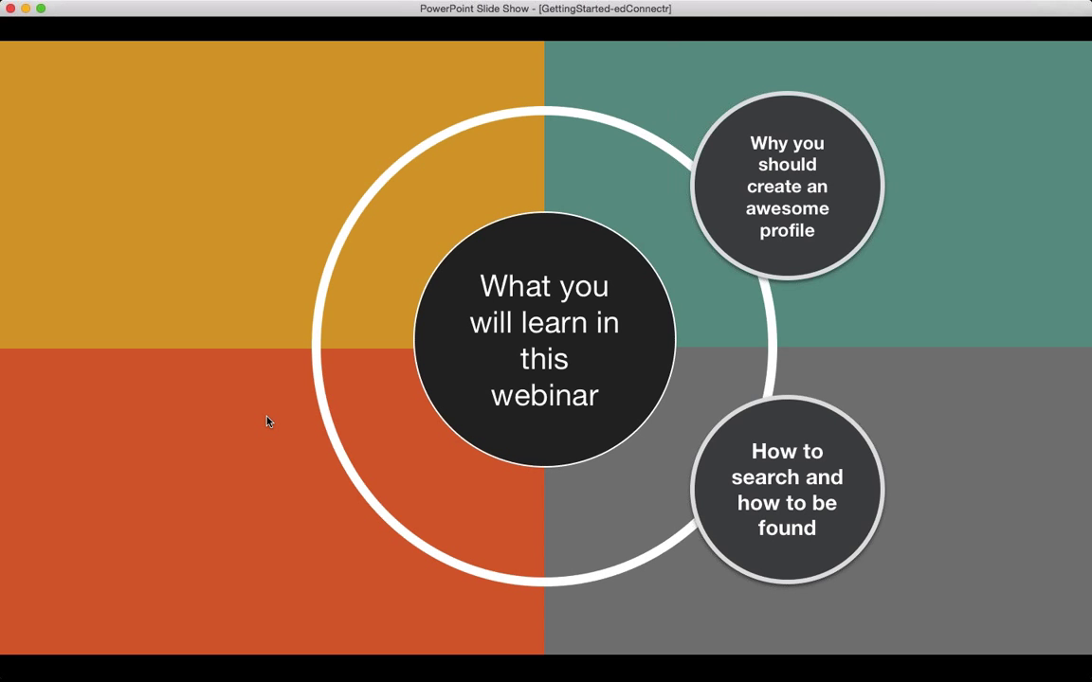
left_click(268, 421)
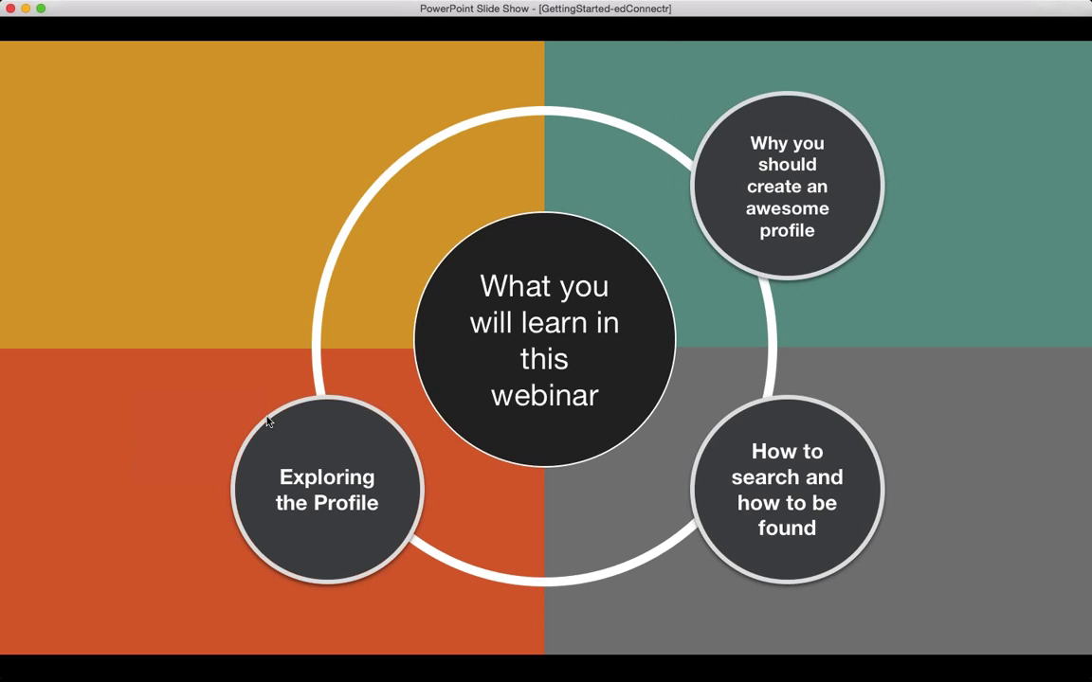
left_click(267, 421)
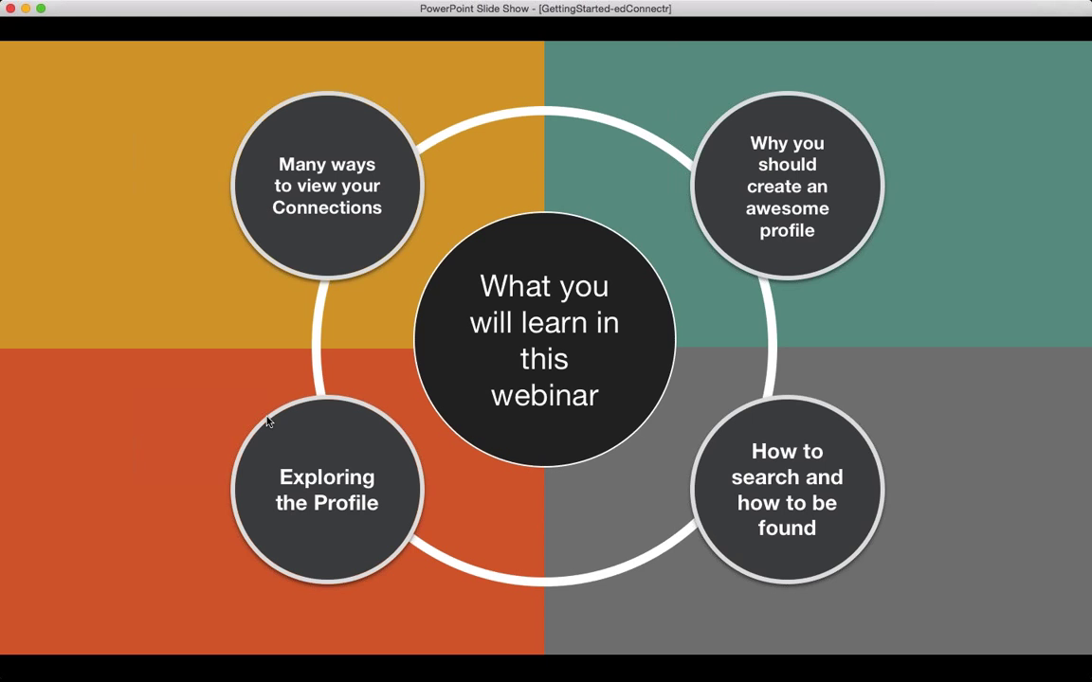
- Advance the show to the 'Why edConnectr?' slide
key("Right")
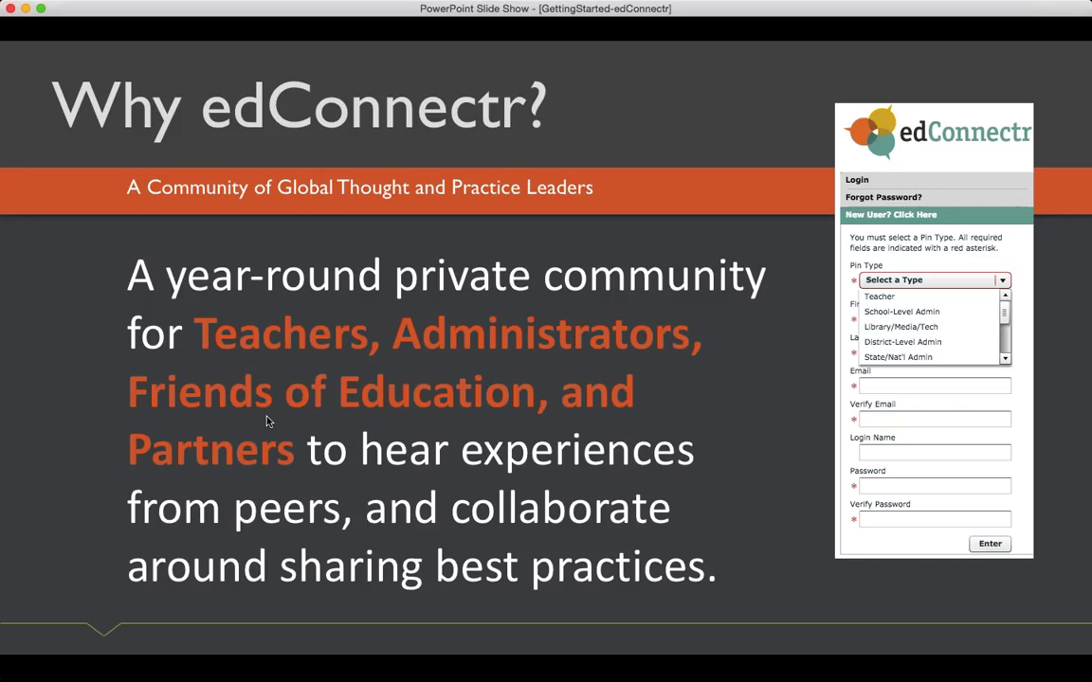
- Open 'Creating an Awesome Profile' and reveal tips on settings, Talk to Me About topics and tag order
key("Right")
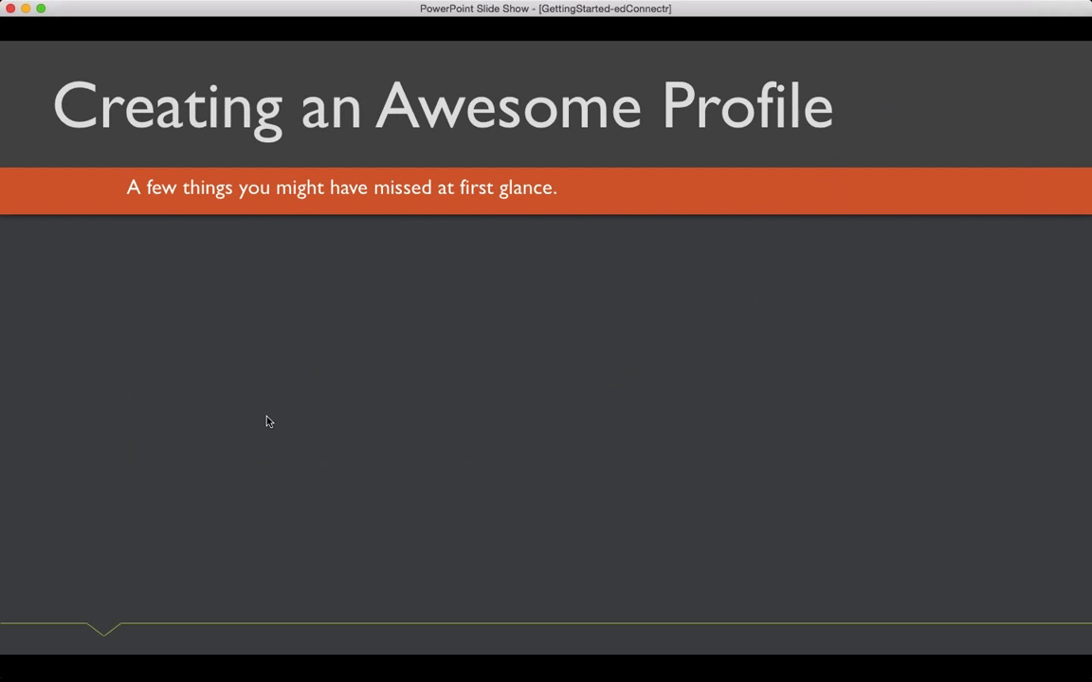
key("Right")
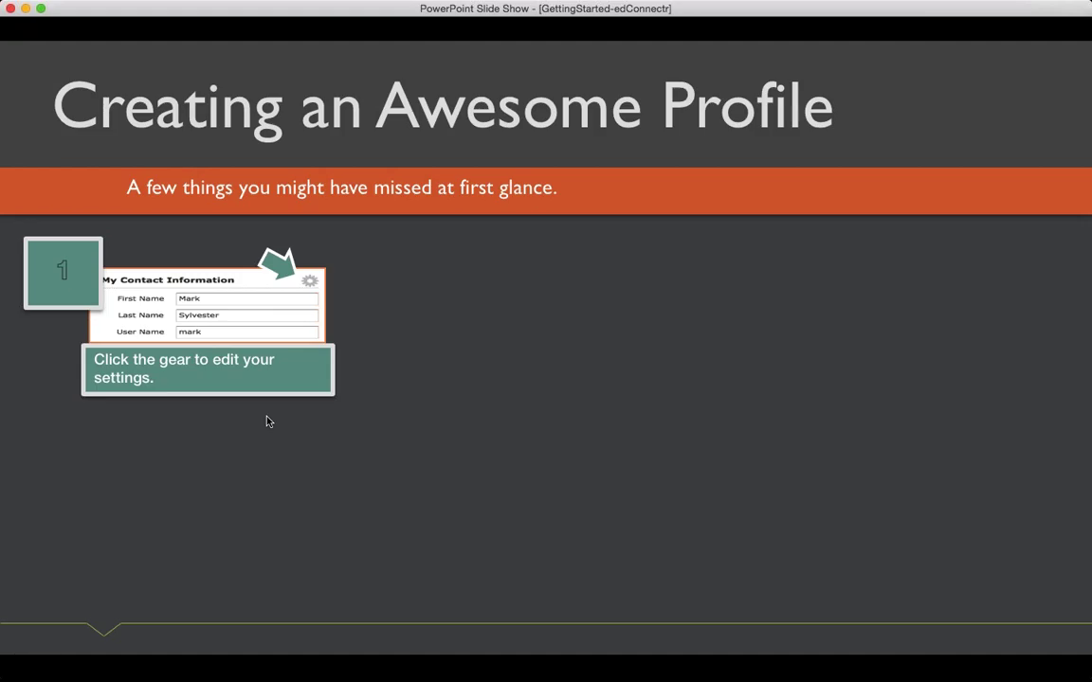
key("Right")
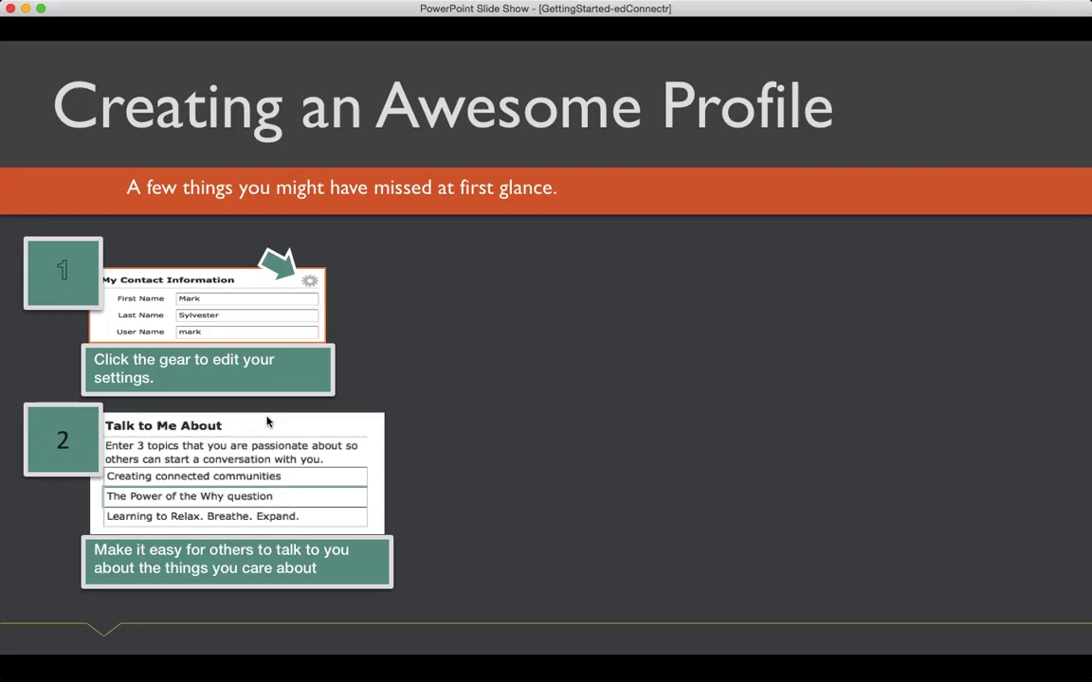
left_click(267, 421)
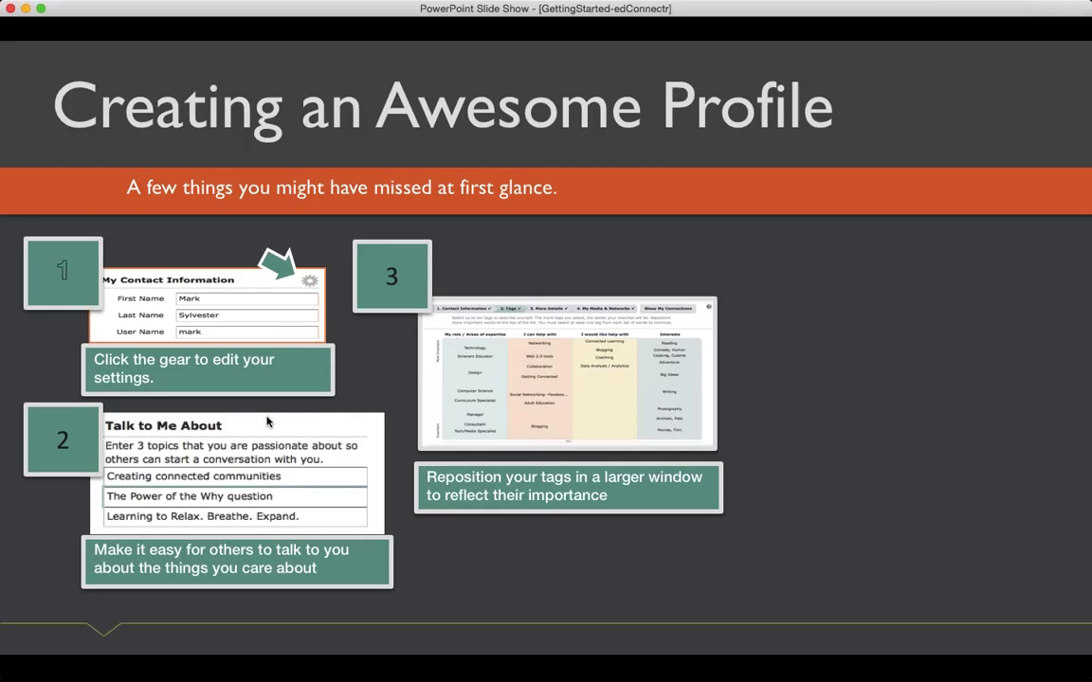
- Reveal tip 4 about adding an image and video, then advance to 'Finding and Being Found'
left_click(268, 422)
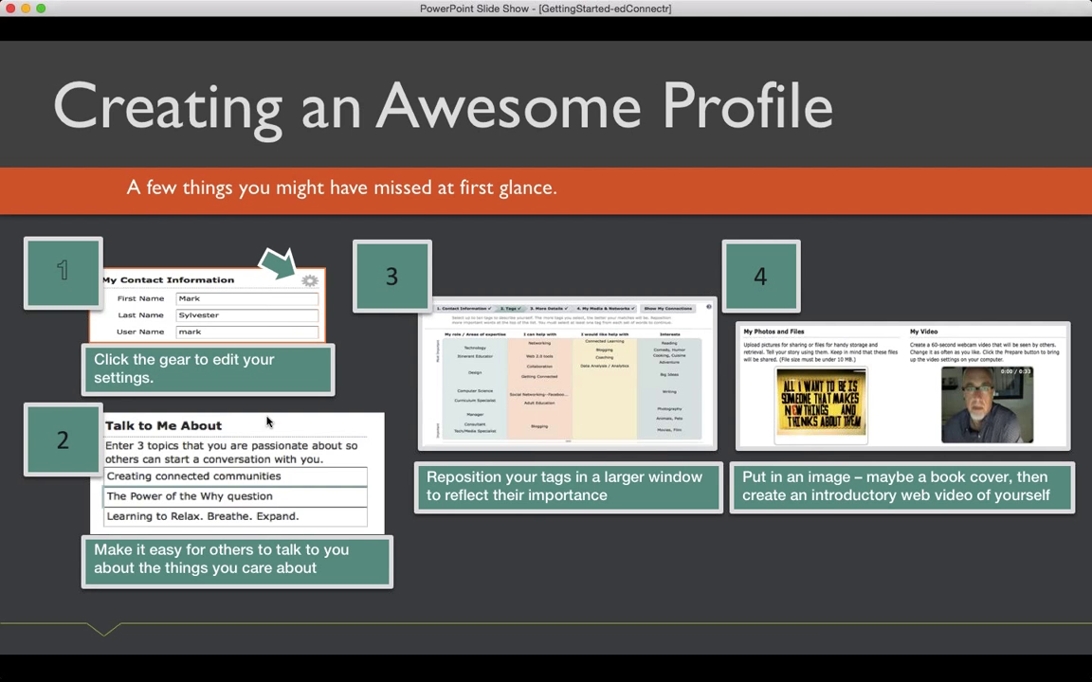
key("Right")
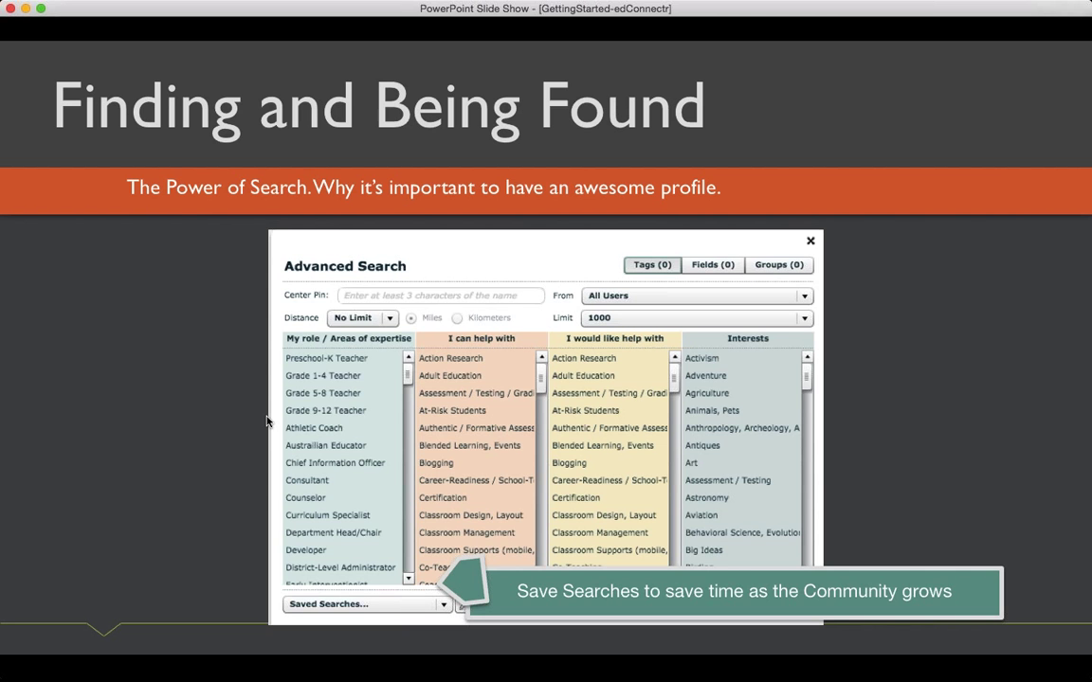
- Advance the show to the 'Discovering the introCard' slide
left_click(266, 421)
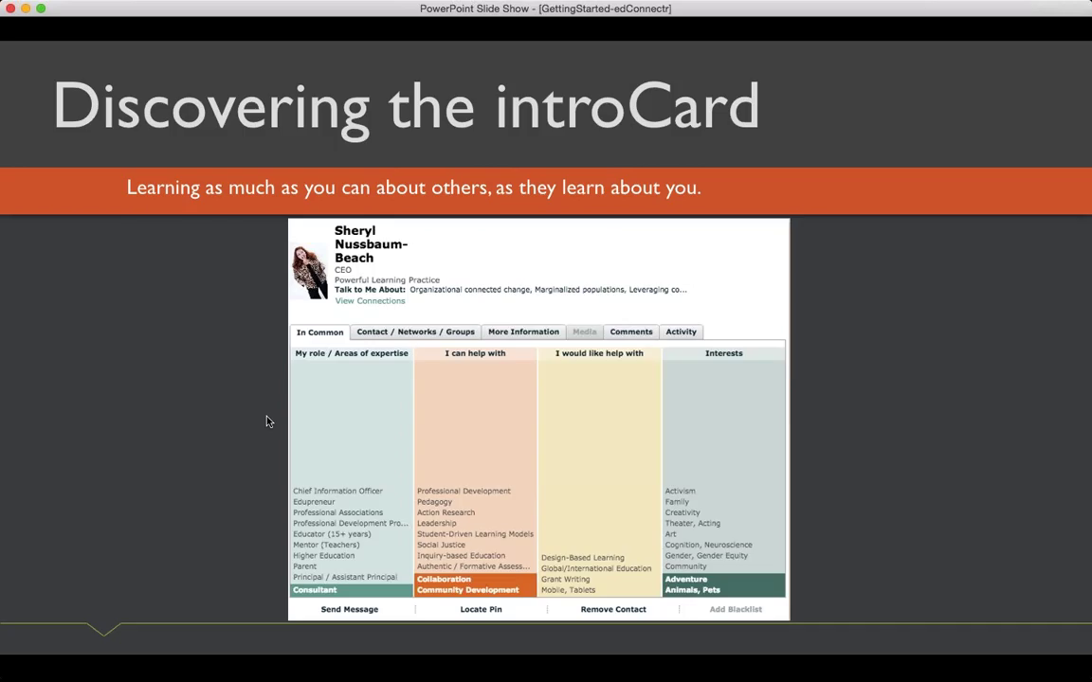
- Show the introCard callouts on key information and shared concepts, then the next point
left_click(266, 422)
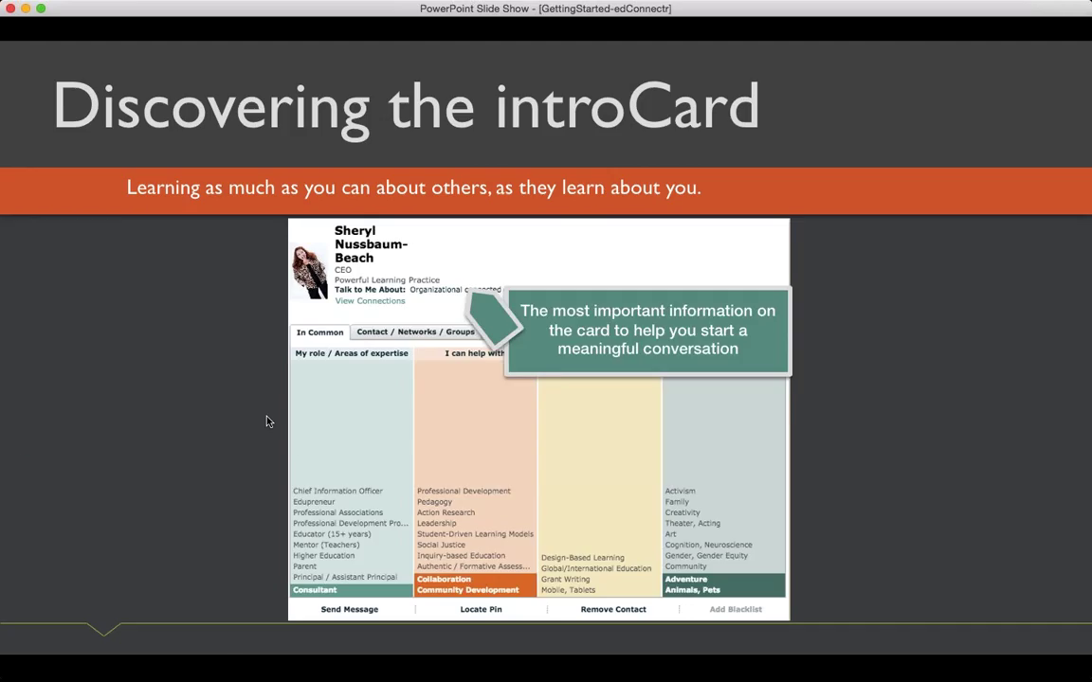
left_click(266, 421)
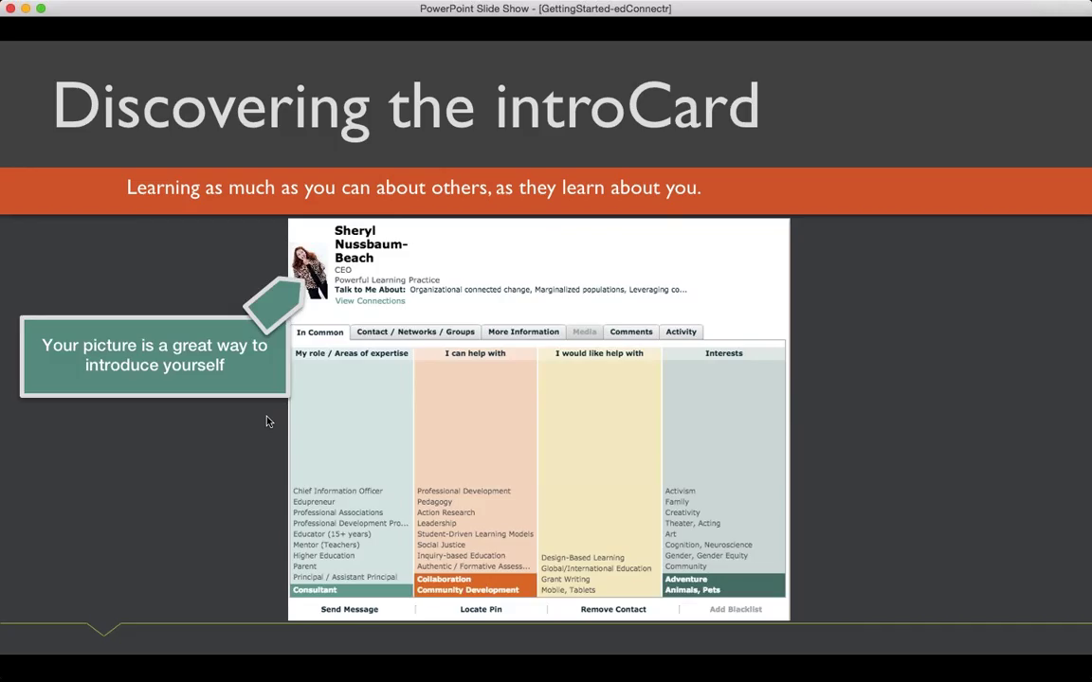
left_click(267, 421)
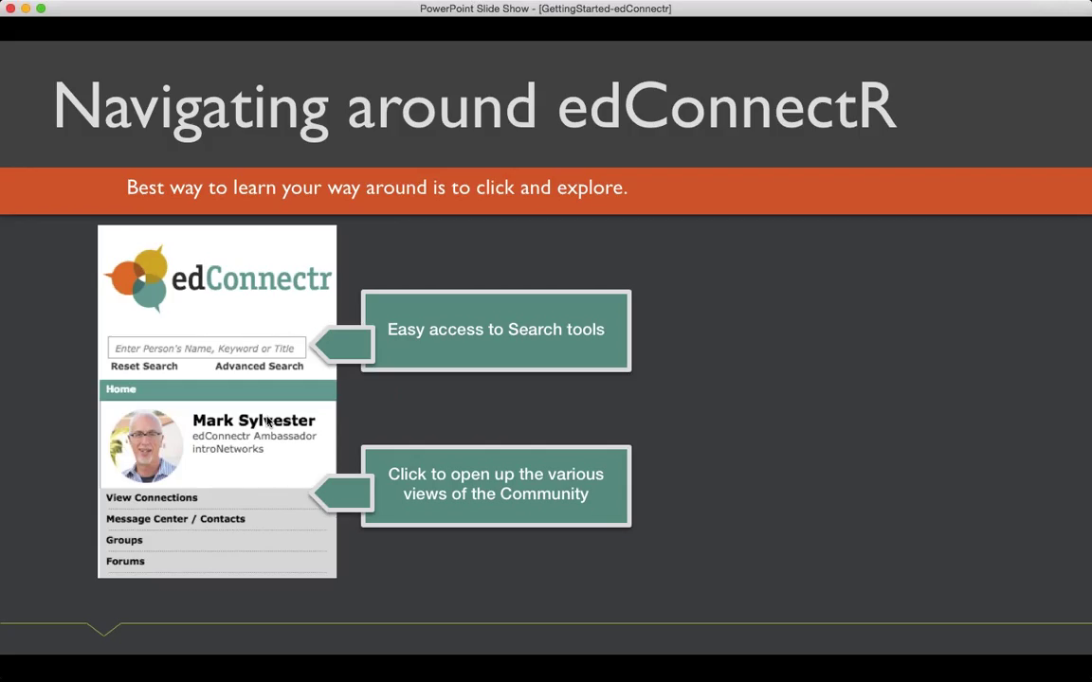
- Reveal the remaining navigation tips and advance past the slide
left_click(268, 421)
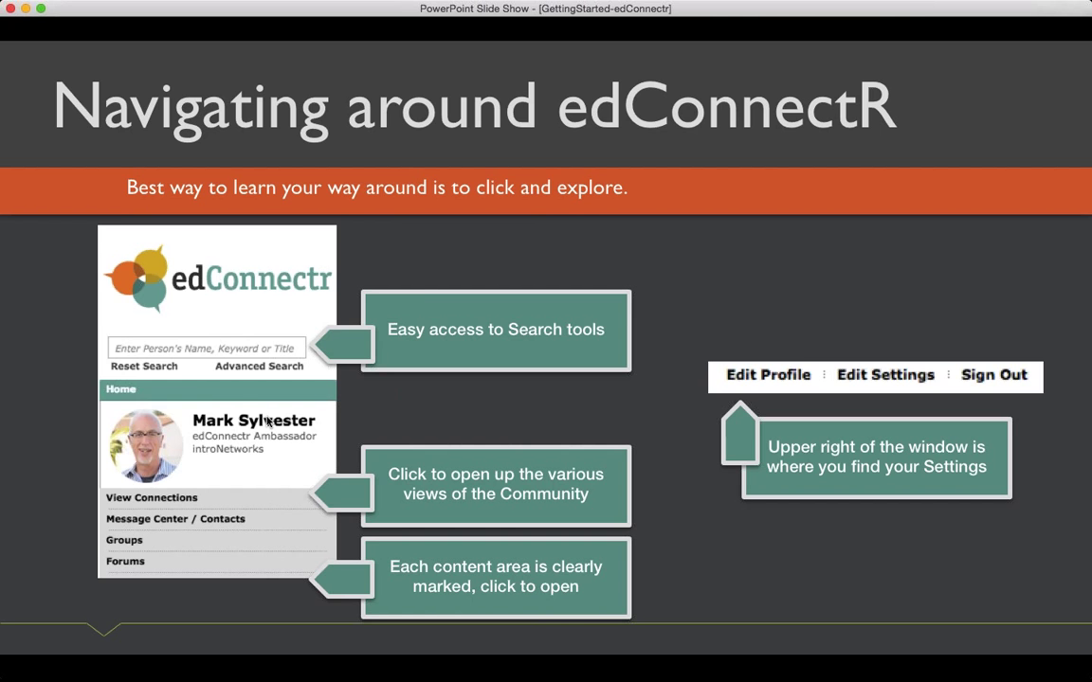
left_click(267, 420)
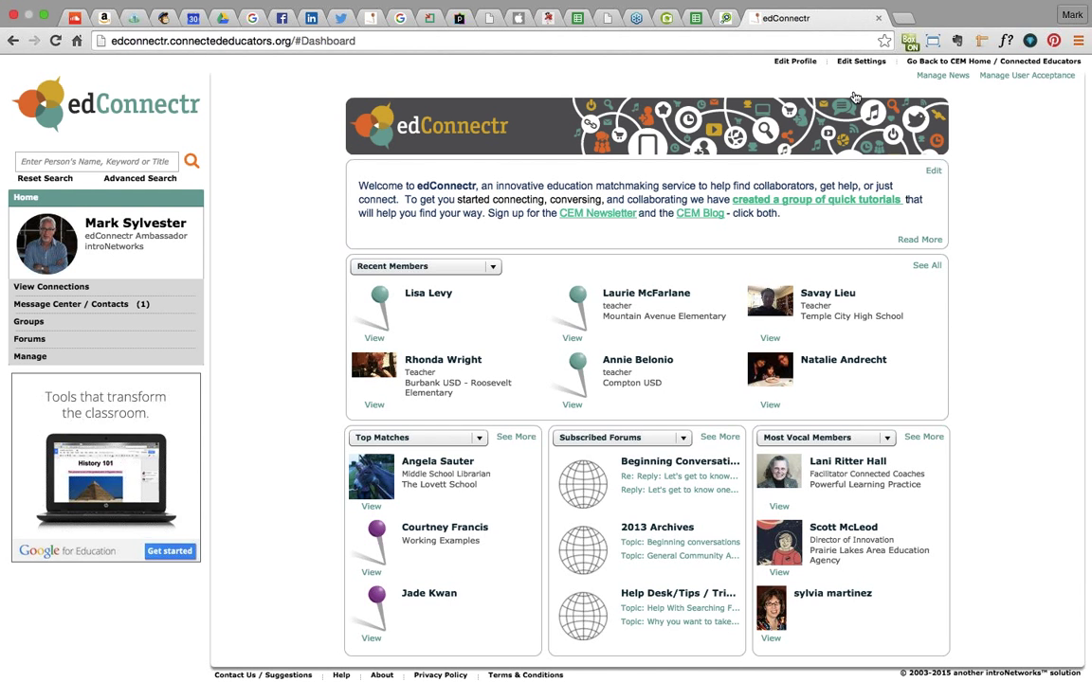
- Open Edit Profile and move past the Contact Information form to step 2, Tags
left_click(794, 60)
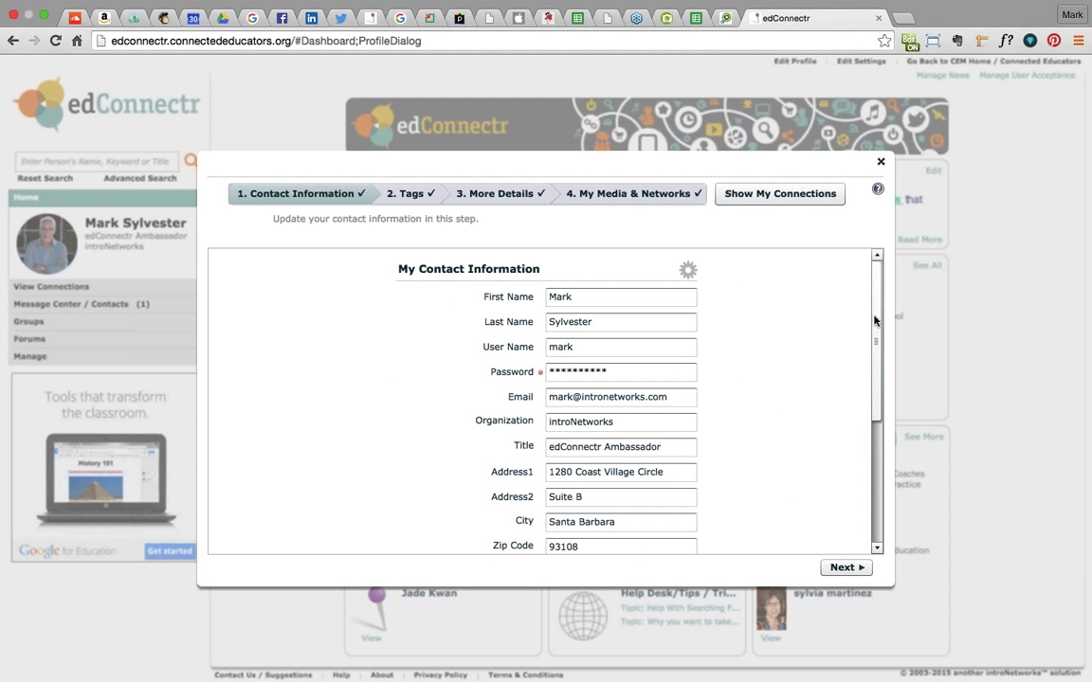
left_click_drag(875, 320, 875, 471)
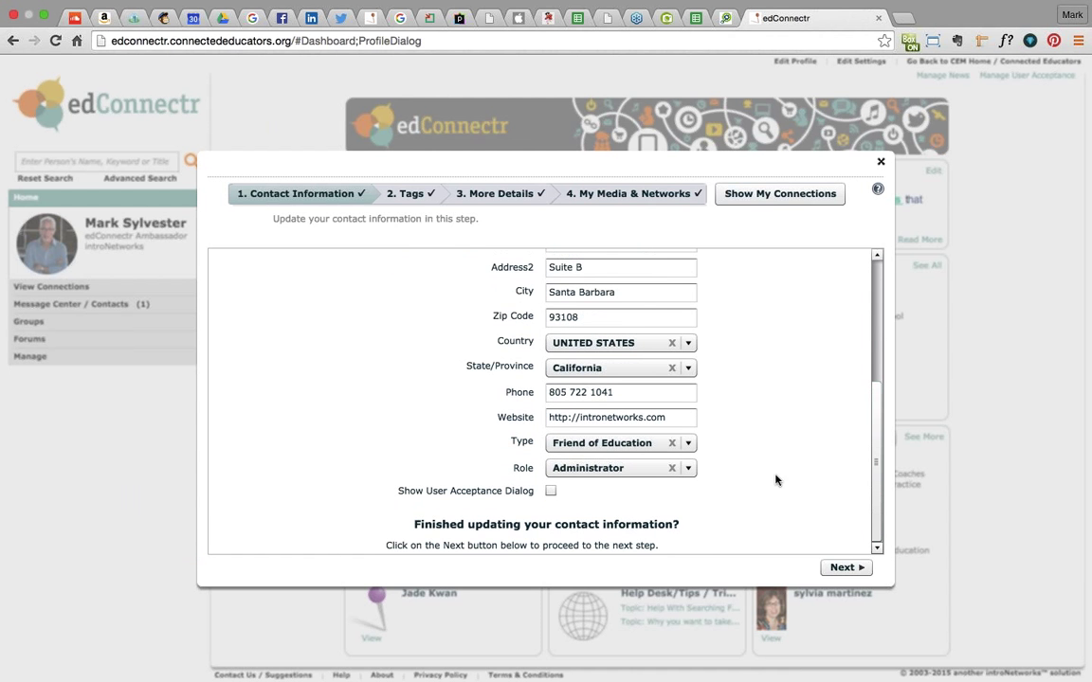
left_click(839, 567)
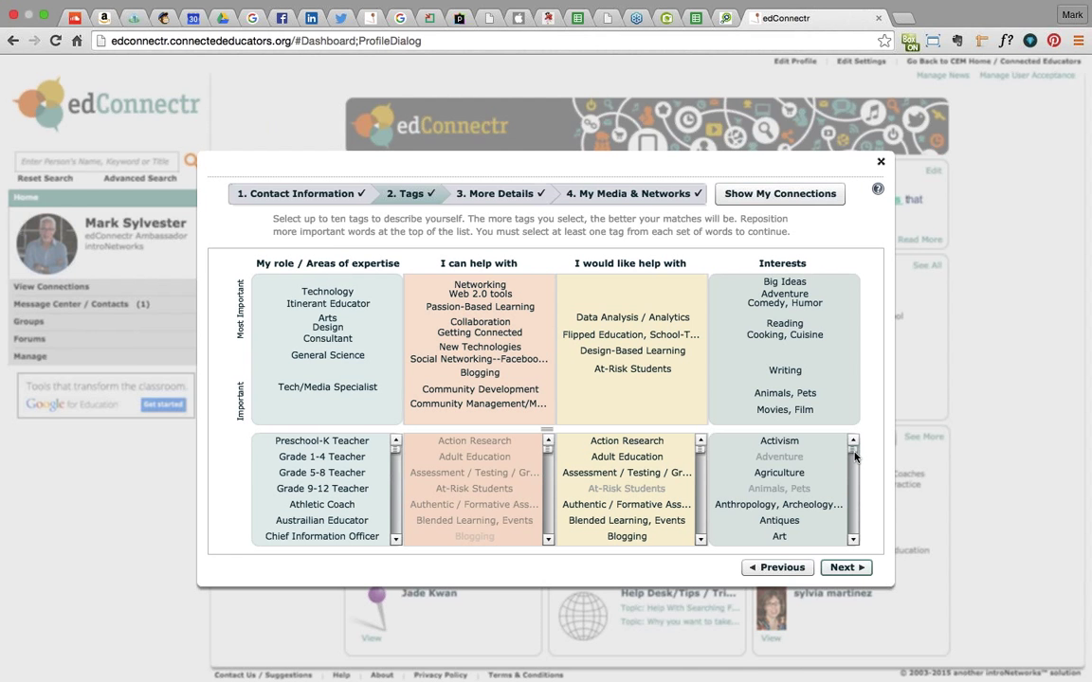
- Add Collaboration to the Interests tags, then continue to the More Details questions
left_click_drag(855, 457, 854, 464)
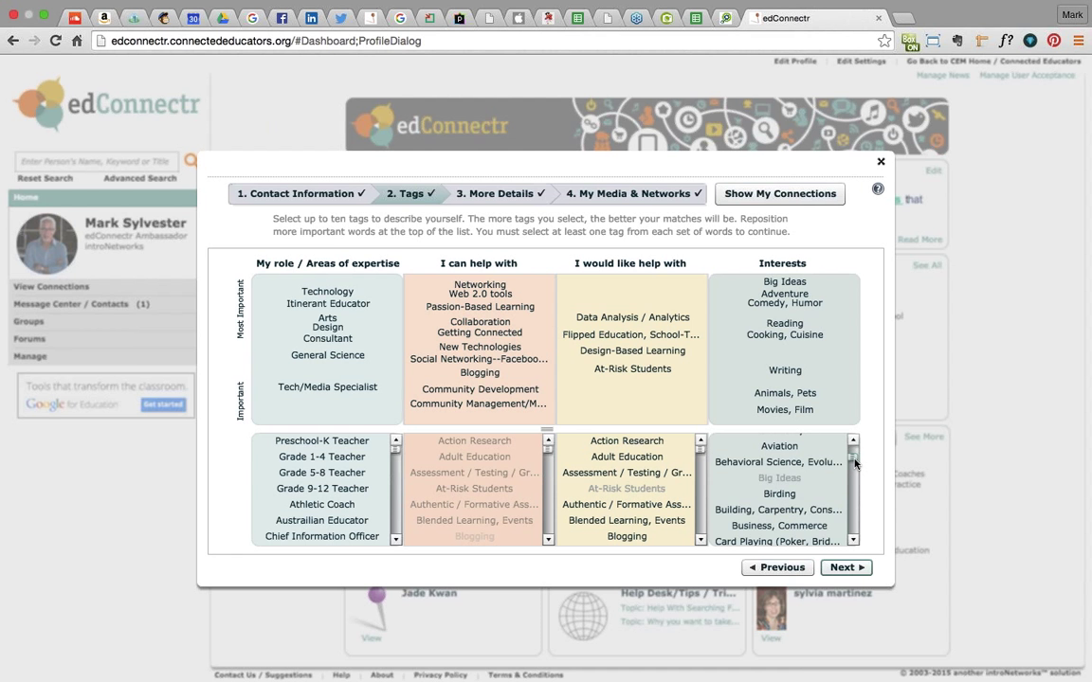
scroll(854, 463, "up", 1)
scroll(855, 463, "down", 2)
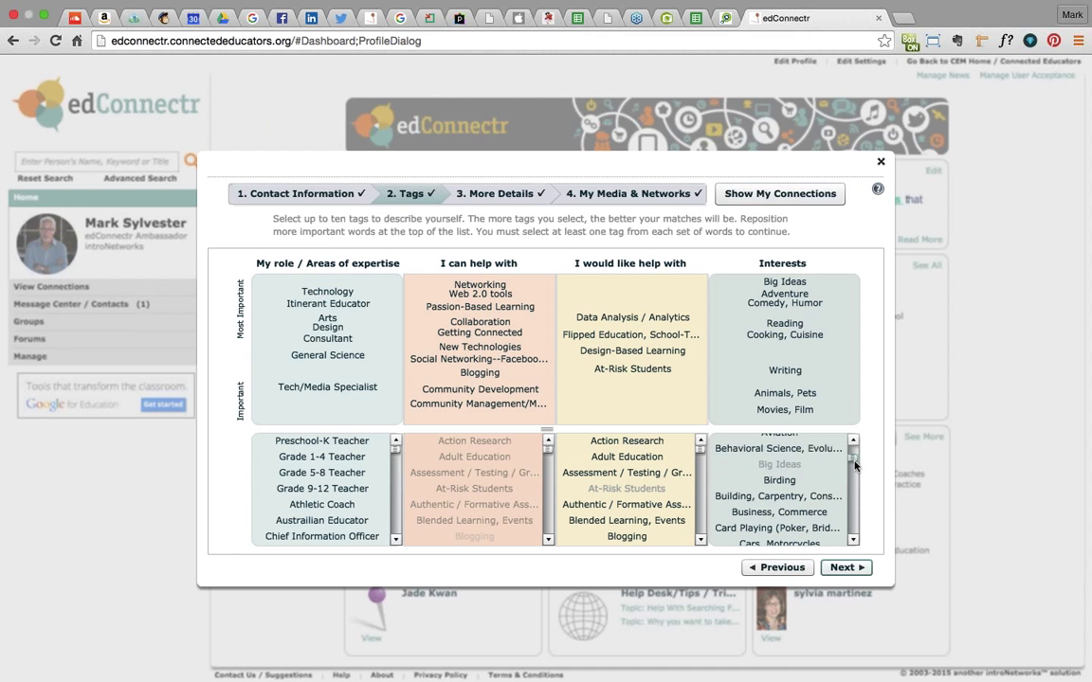
scroll(855, 464, "down", 3)
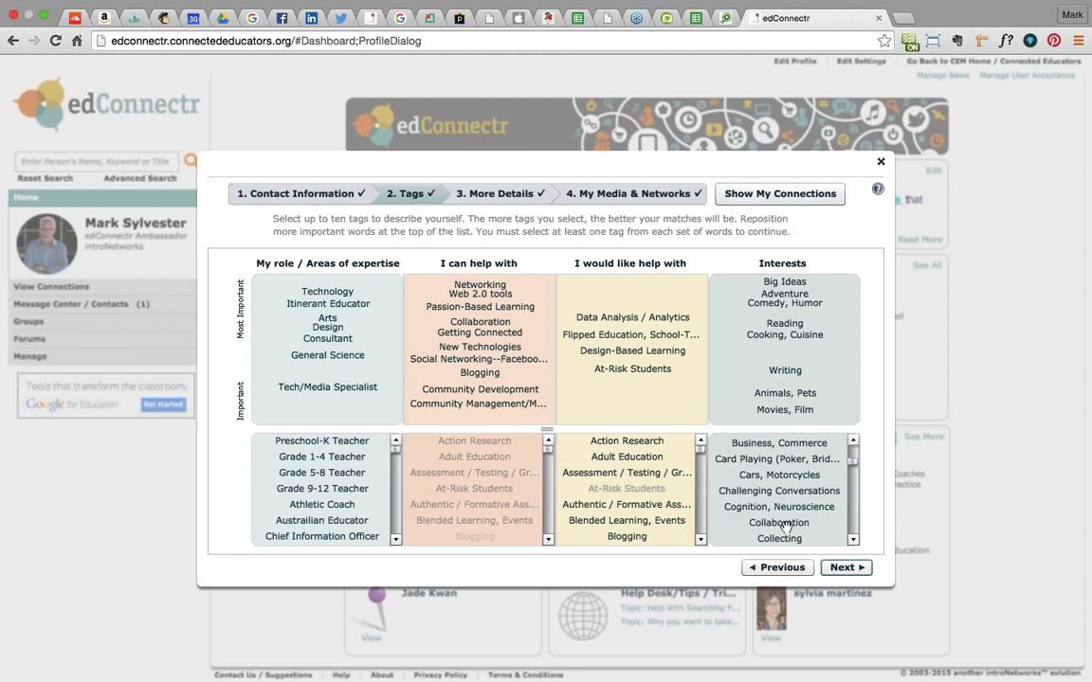
left_click_drag(779, 522, 787, 369)
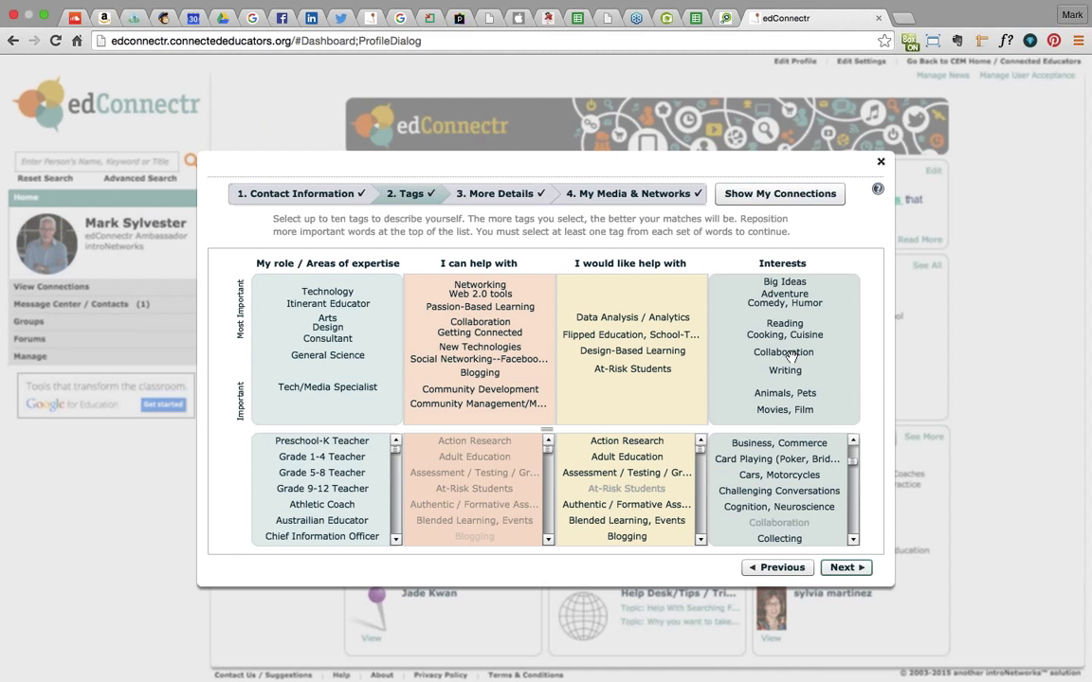
left_click(841, 567)
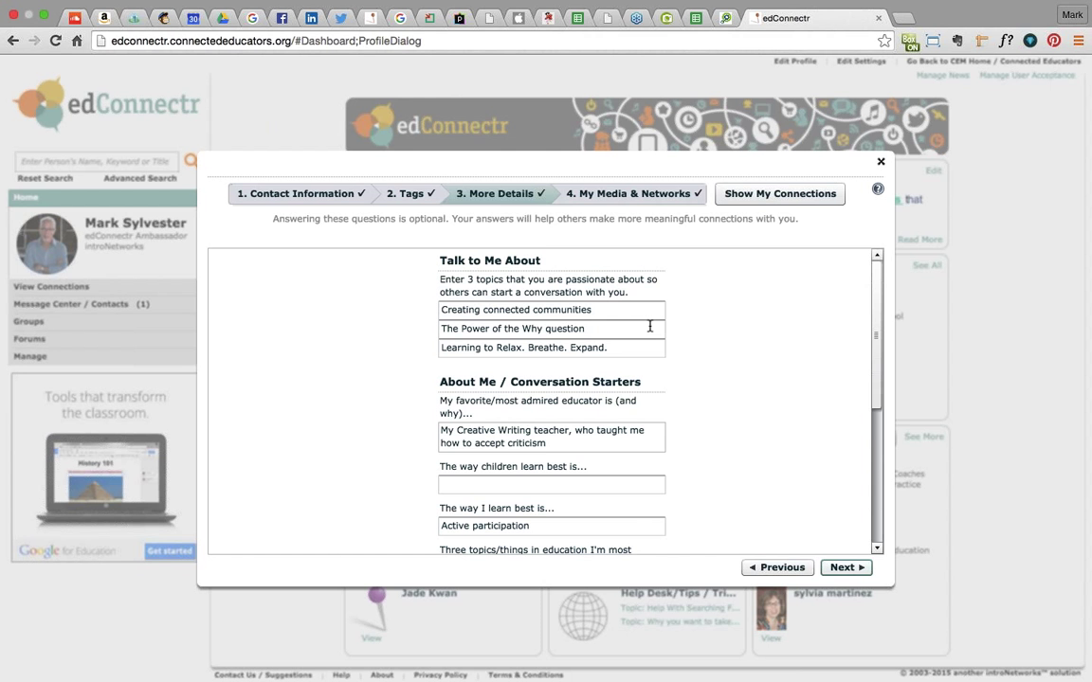
- Review the More Details answers, keep Collaboration as the valued colleague quality, and continue to Media & Networks
left_click_drag(878, 358, 877, 423)
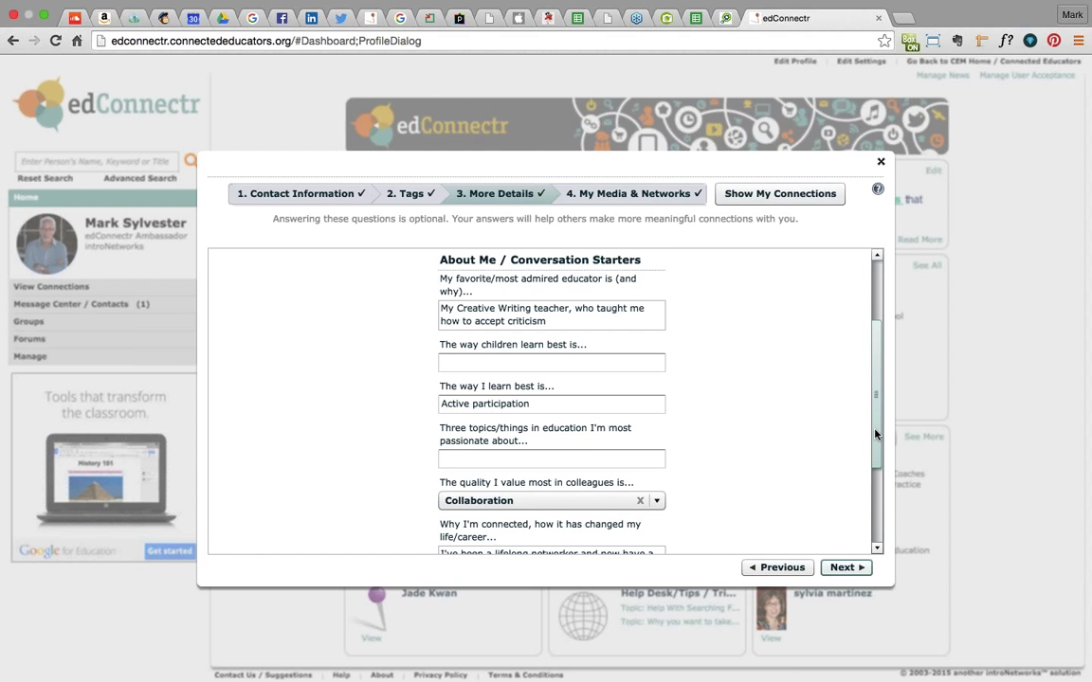
left_click_drag(875, 433, 870, 505)
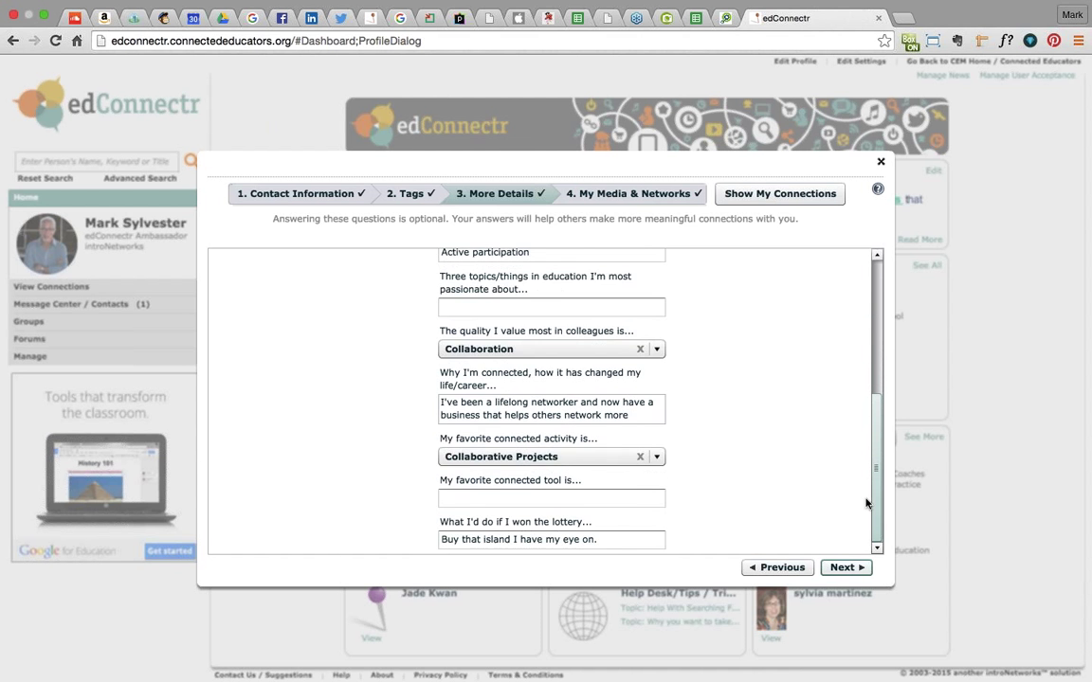
left_click(657, 349)
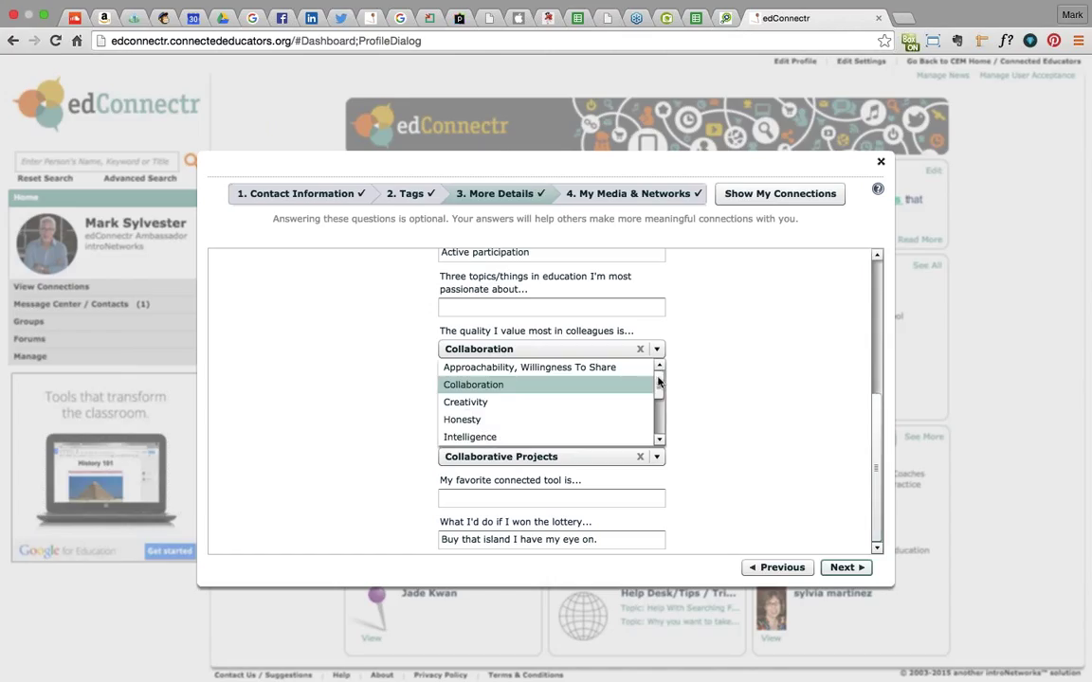
left_click_drag(658, 377, 550, 431)
left_click(763, 395)
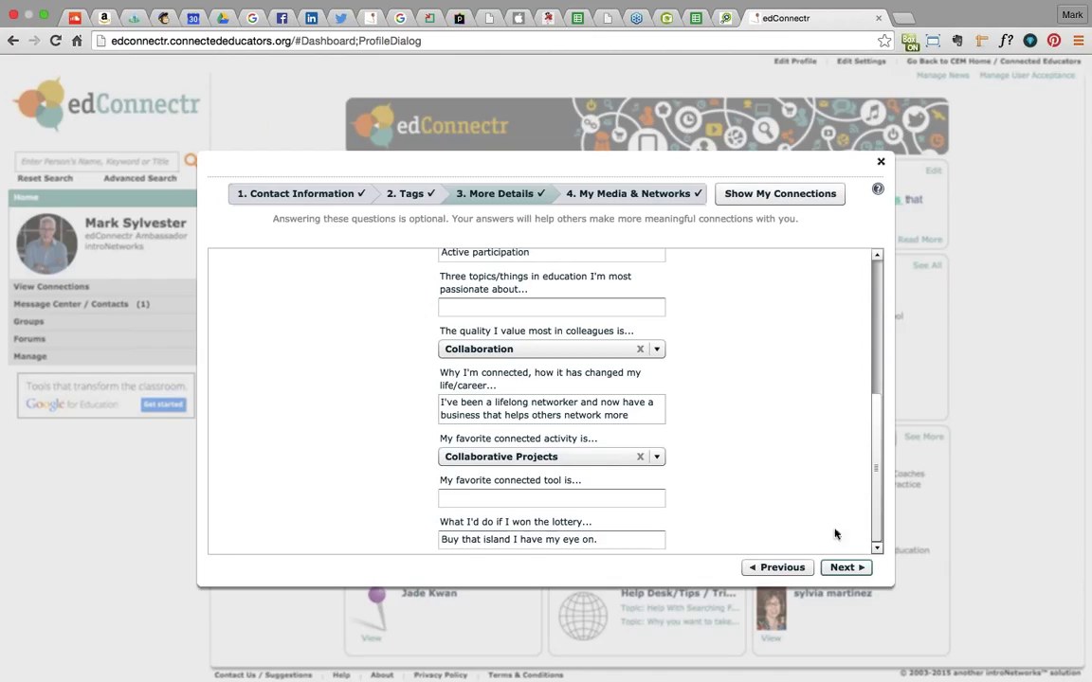
left_click(845, 569)
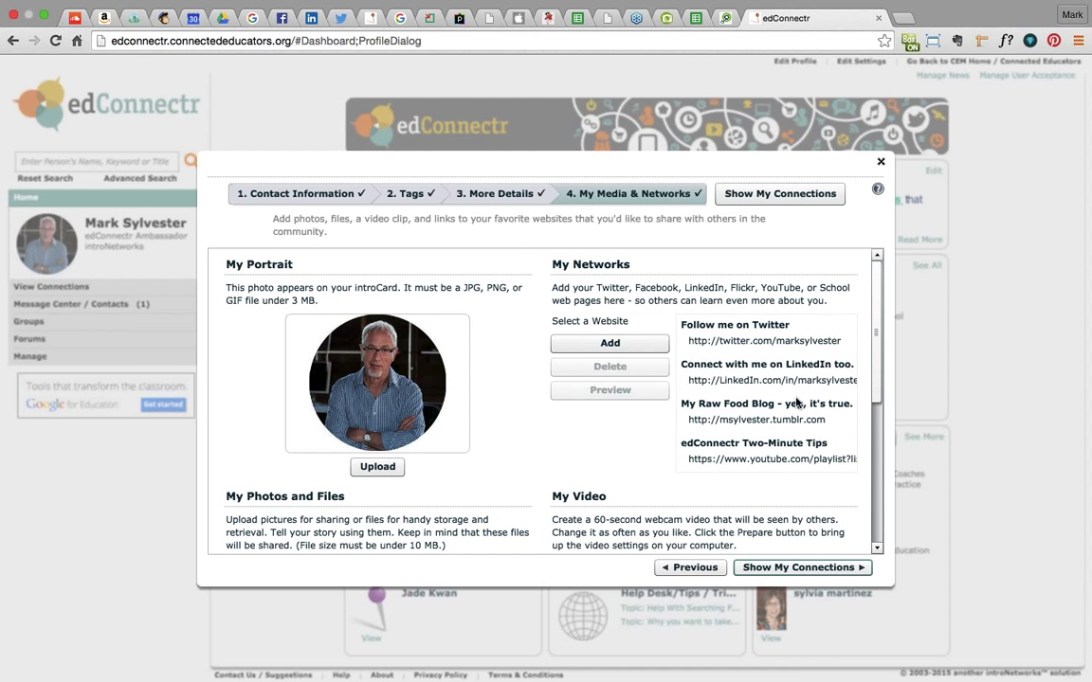
- Scroll past the saved network links and show the connections map of 1000 of 2591 pins
left_click_drag(866, 377, 869, 482)
scroll(786, 445, "down", 2)
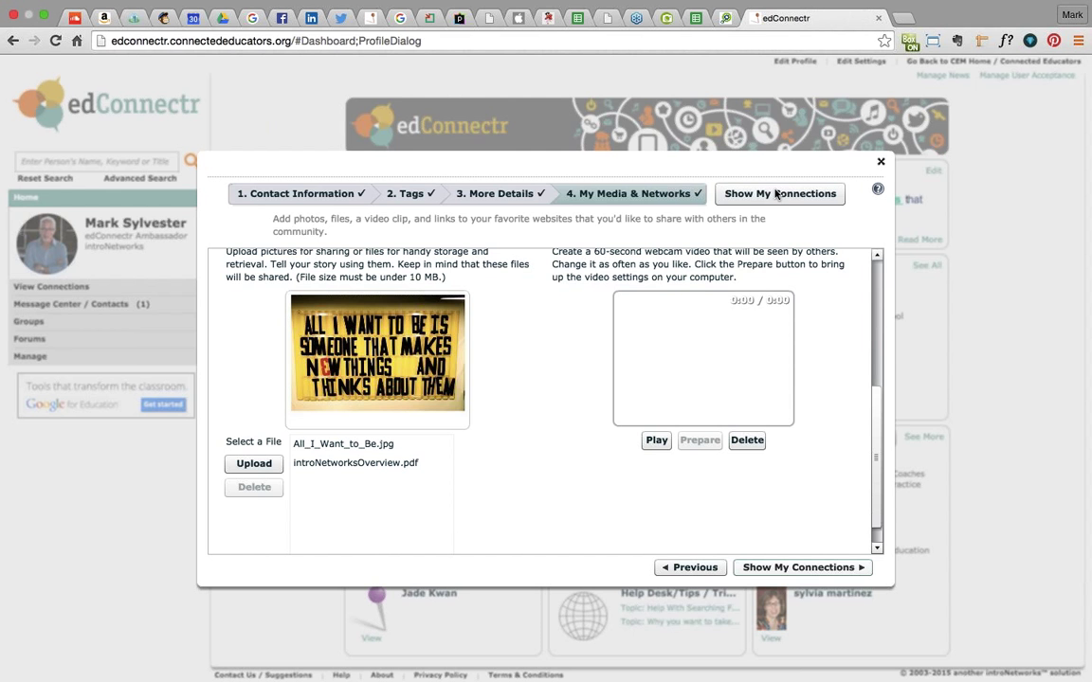
left_click(775, 194)
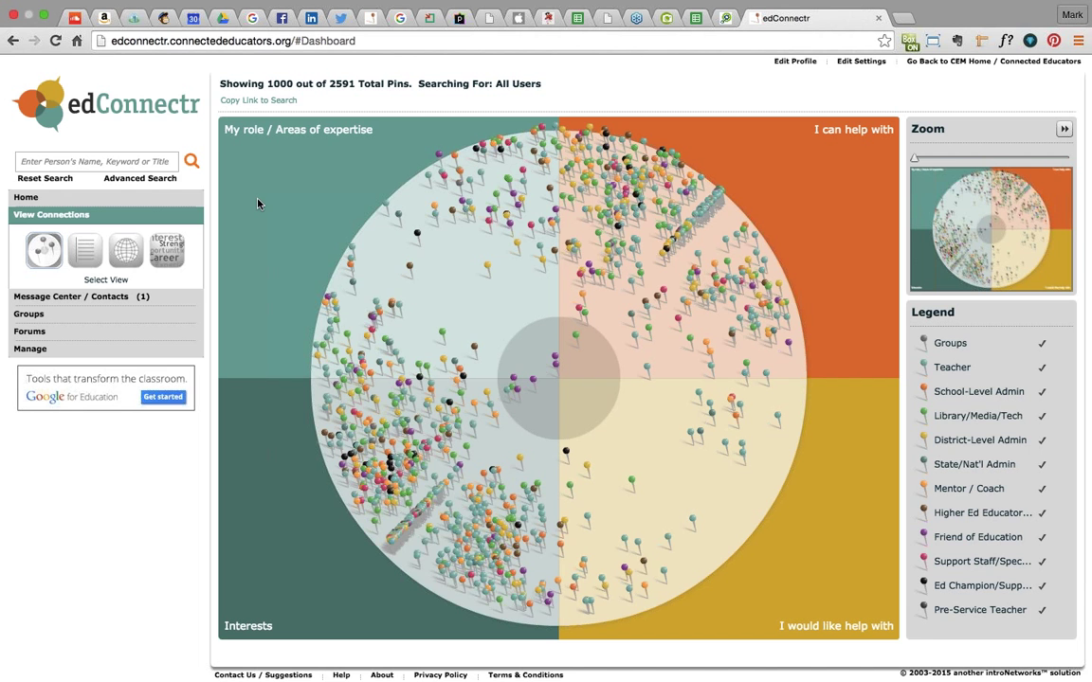
- Run an Advanced Search for the Grade 9-12 Teacher role tag
left_click(155, 179)
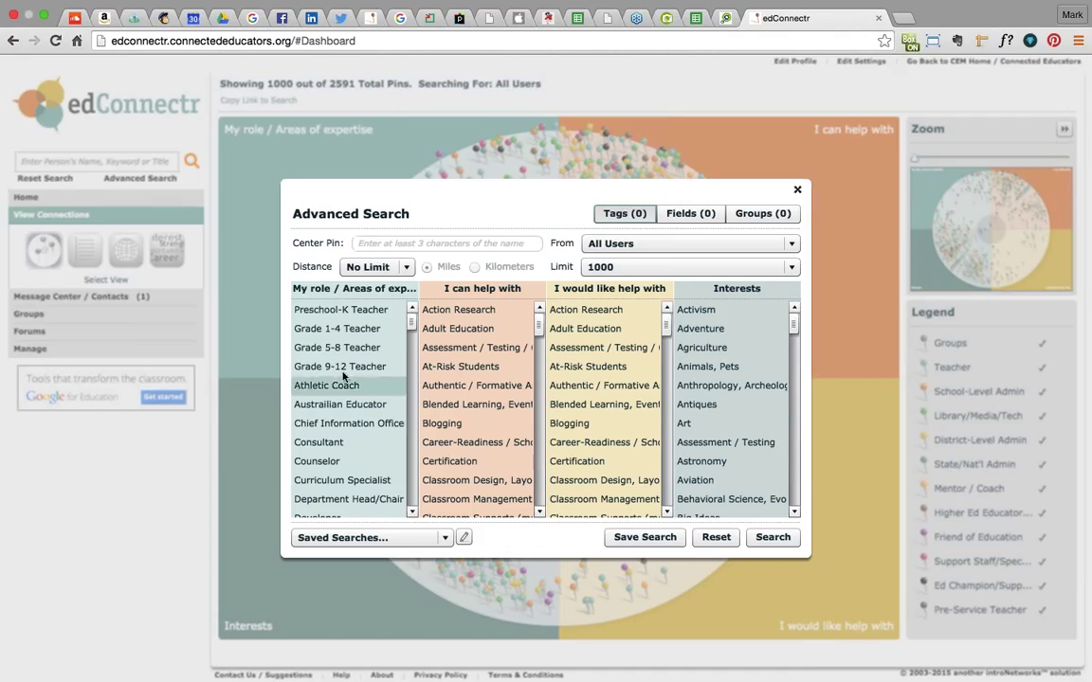
left_click(380, 373)
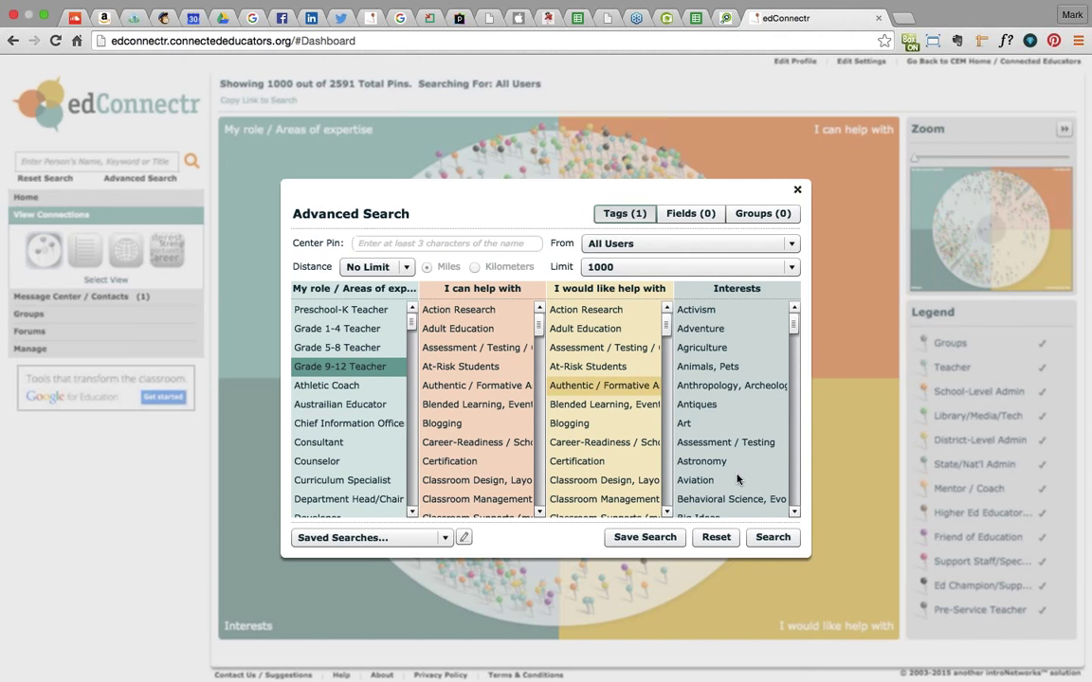
left_click(762, 543)
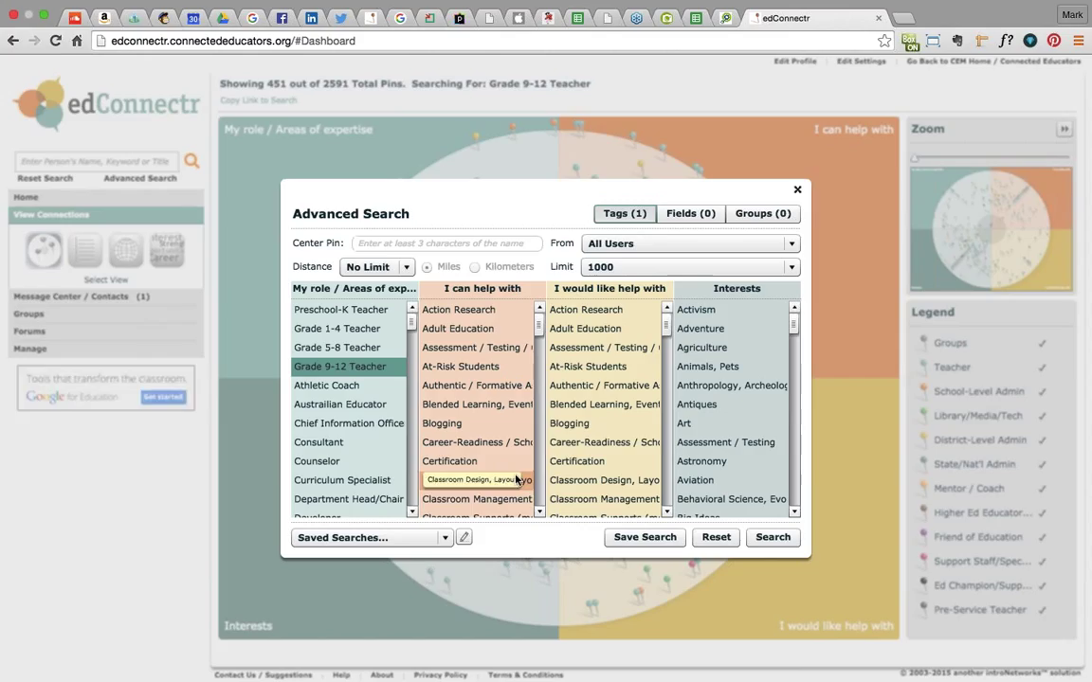
- Add Blogging as wanted help and Collaboration as an interest, then search again for 16 pins
left_click(569, 424)
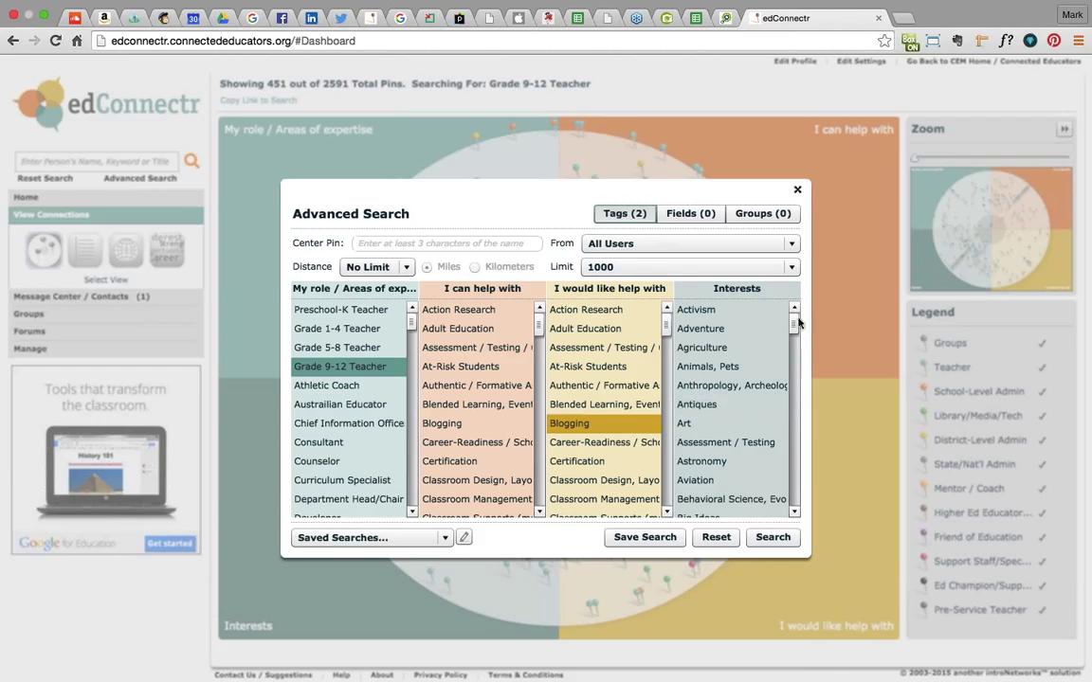
scroll(763, 390, "down", 5)
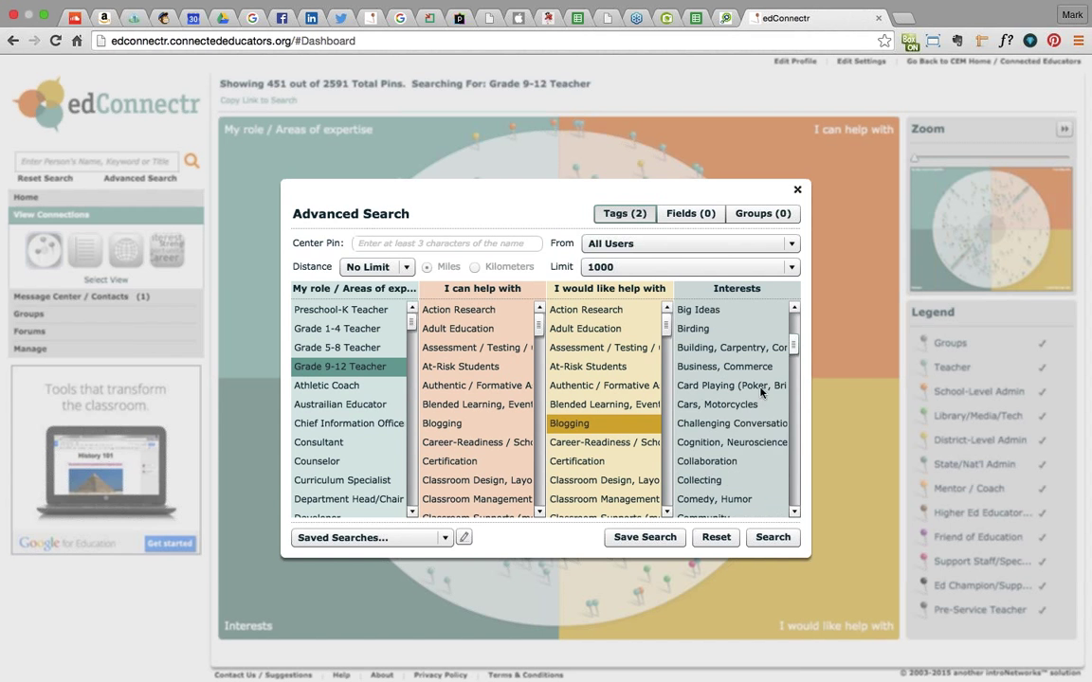
left_click(718, 462)
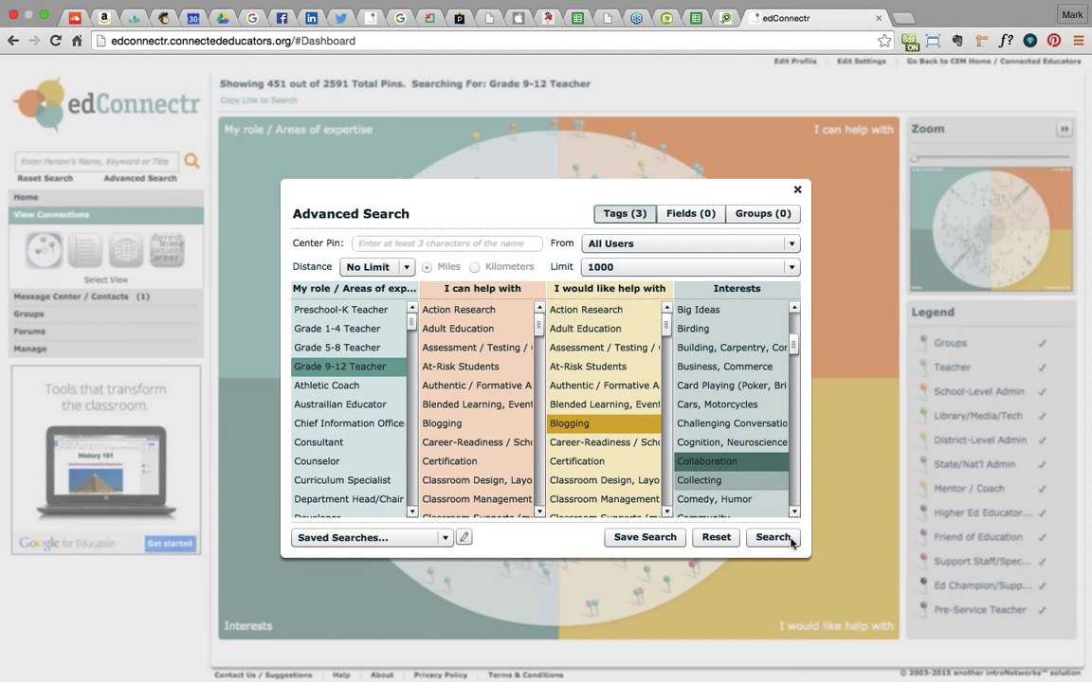
left_click(773, 537)
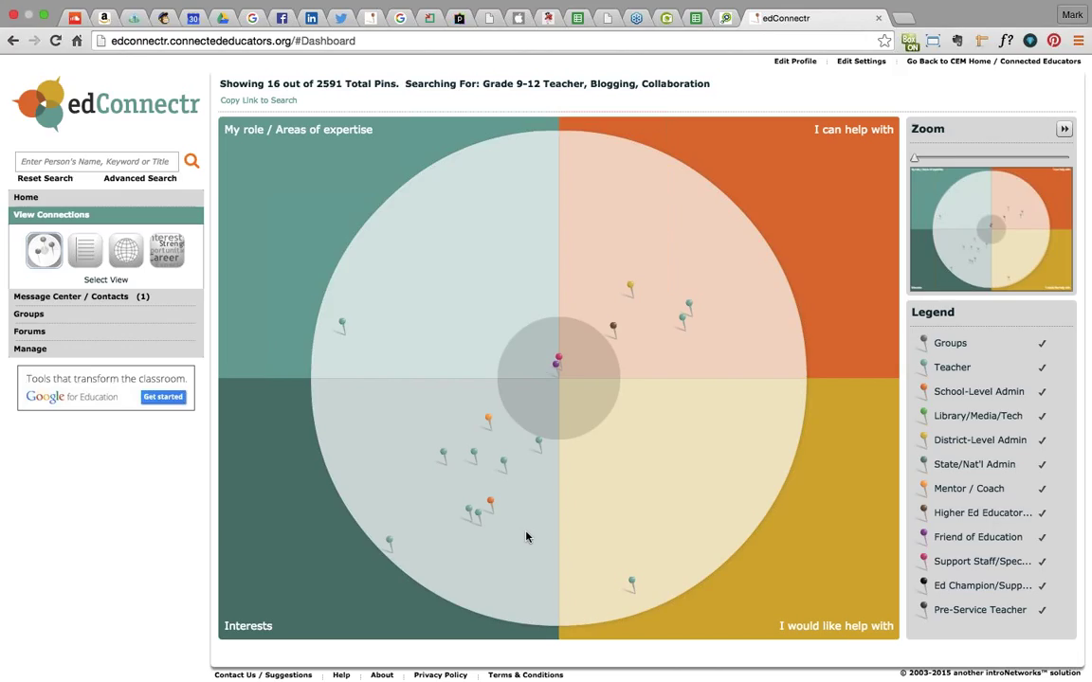
- Open the introCard of the member at the centre of the 16-pin map
left_click(557, 363)
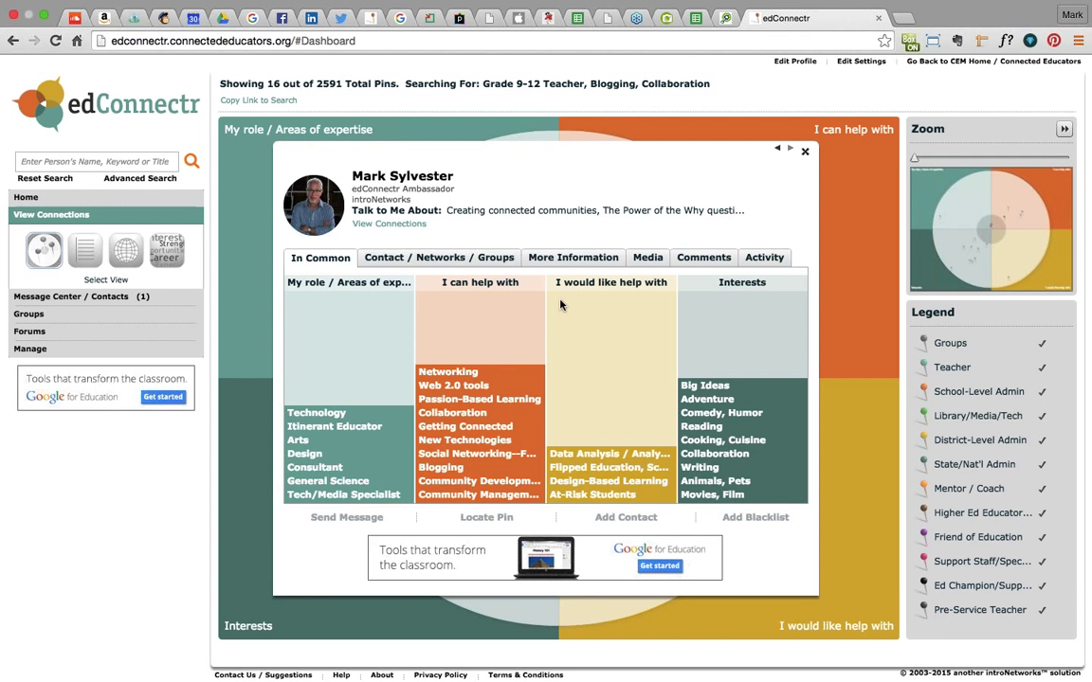
- Browse the member's contact details, conversation starters, photos and video, and comments
left_click(504, 258)
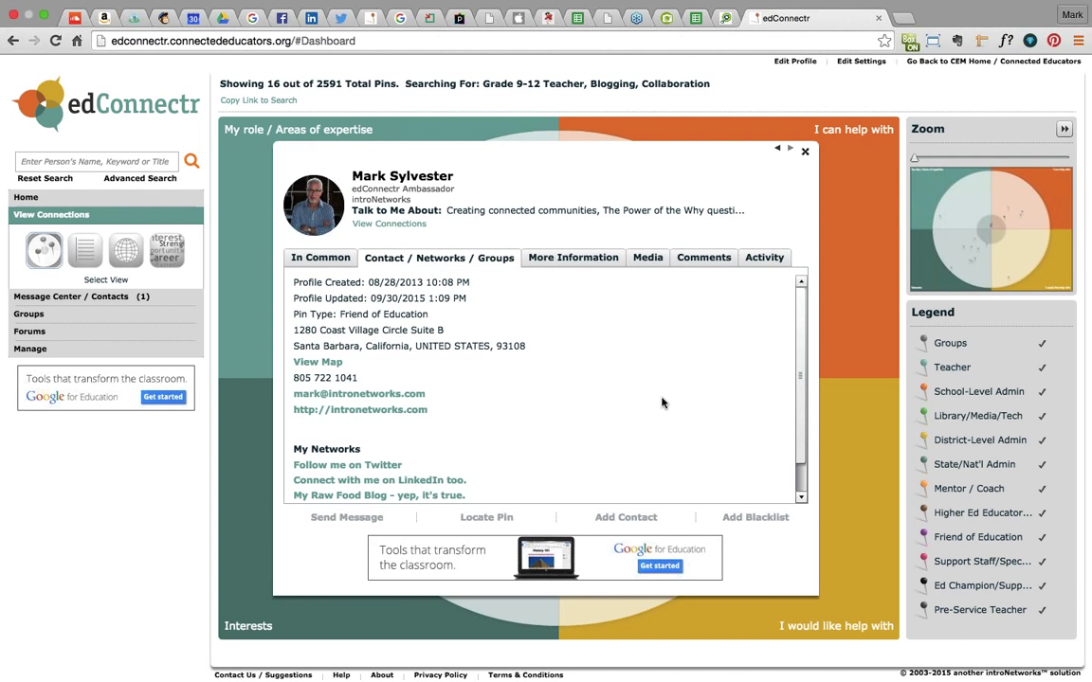
left_click_drag(798, 380, 798, 406)
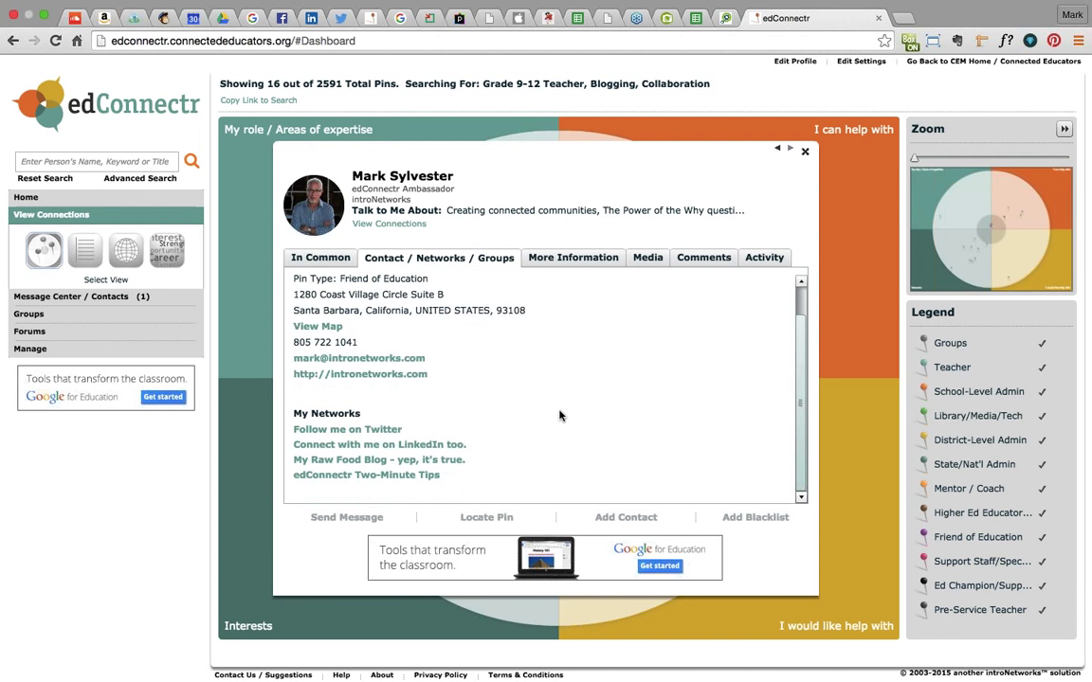
left_click(569, 257)
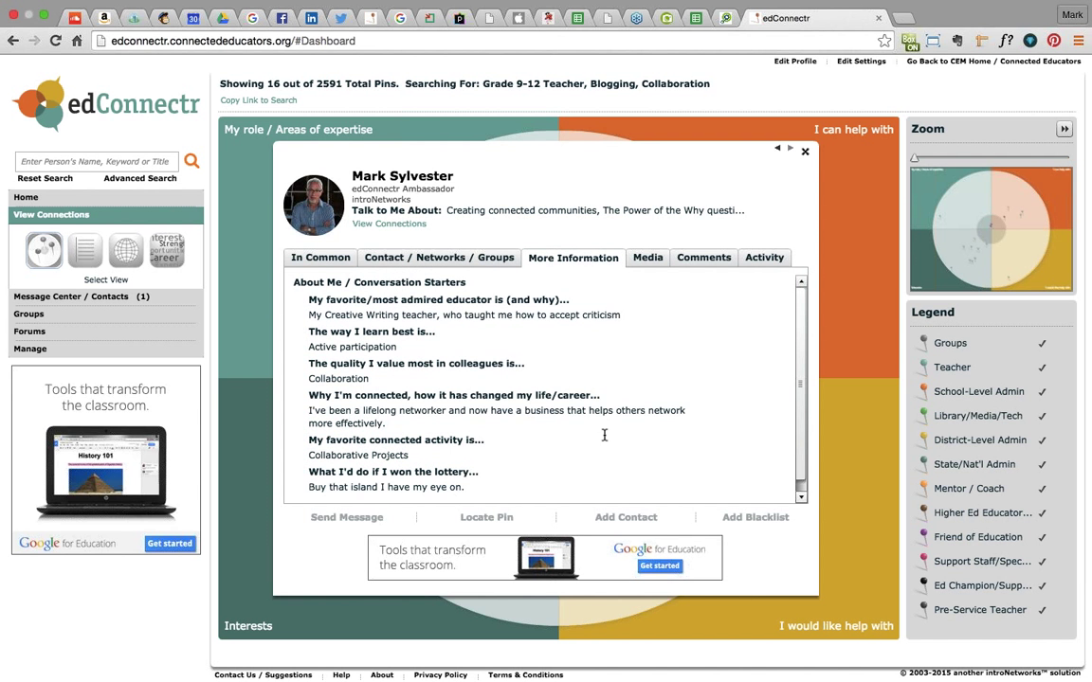
left_click(647, 260)
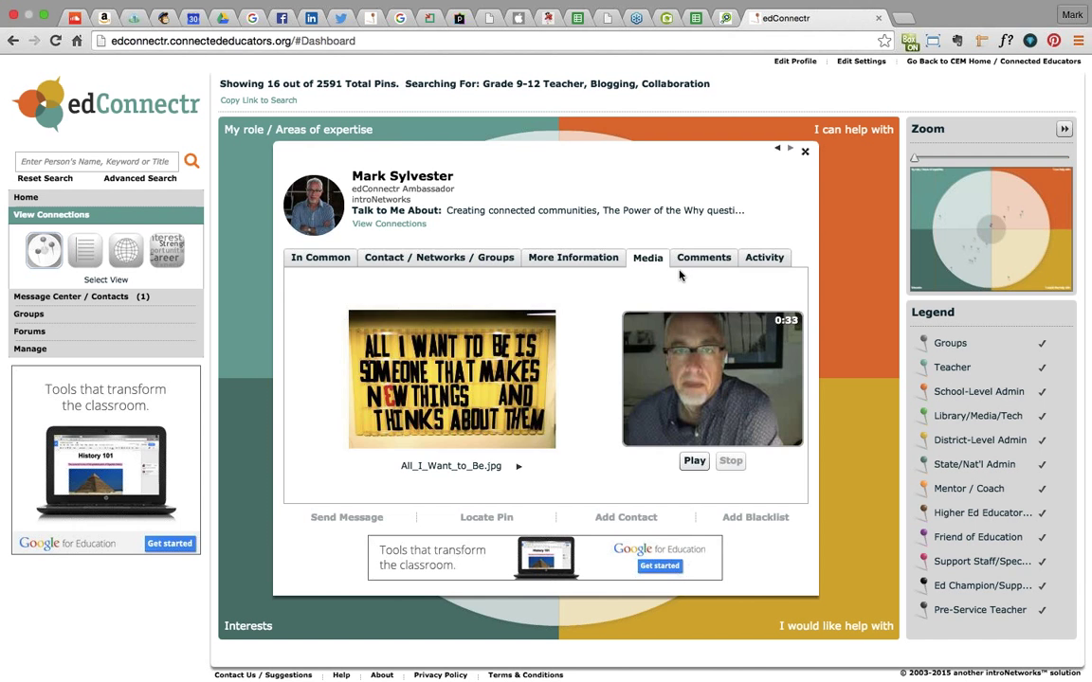
left_click(703, 259)
left_click(477, 286)
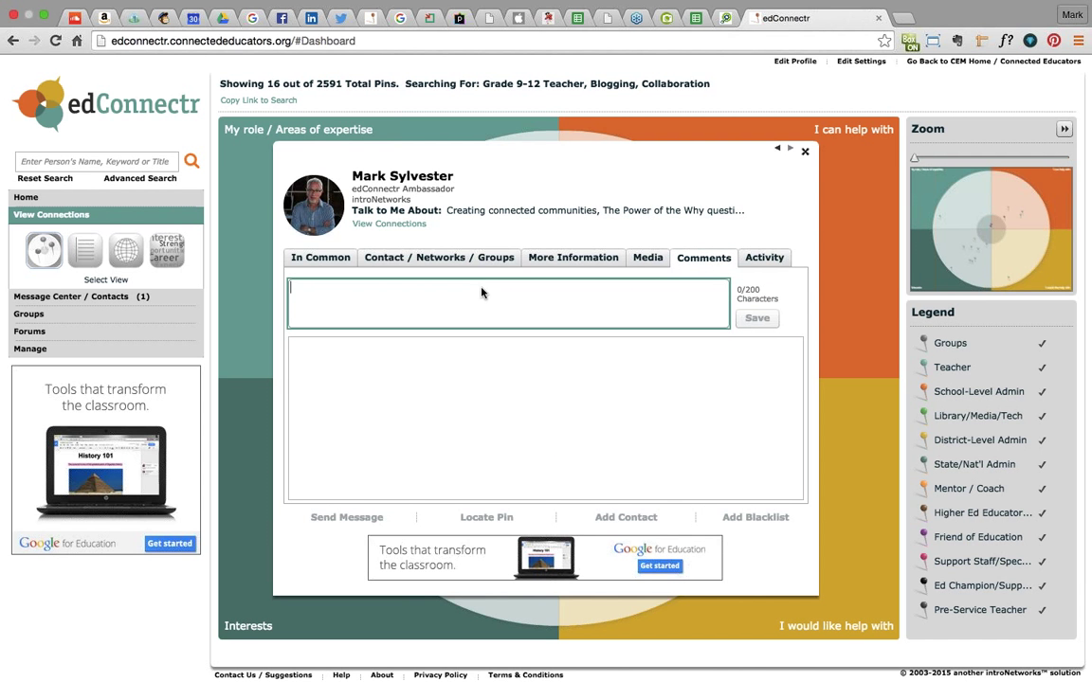
- View the forum activity, return to In Common, close the profile and preview the pink centre pin
left_click(758, 262)
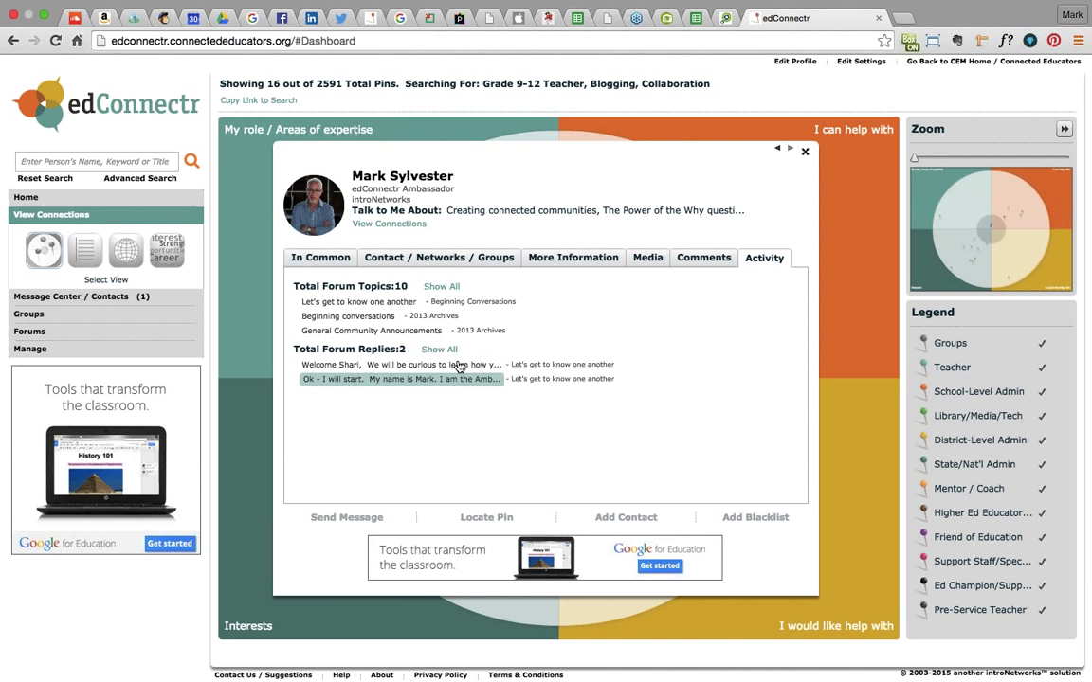
mouse_move(451, 370)
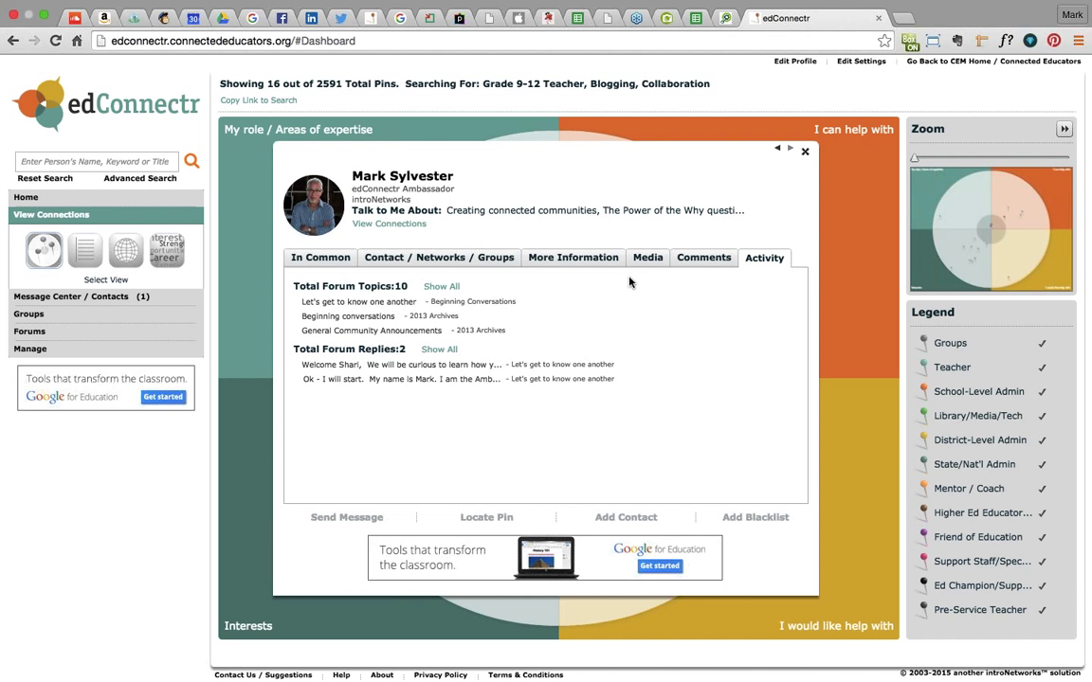
left_click(320, 258)
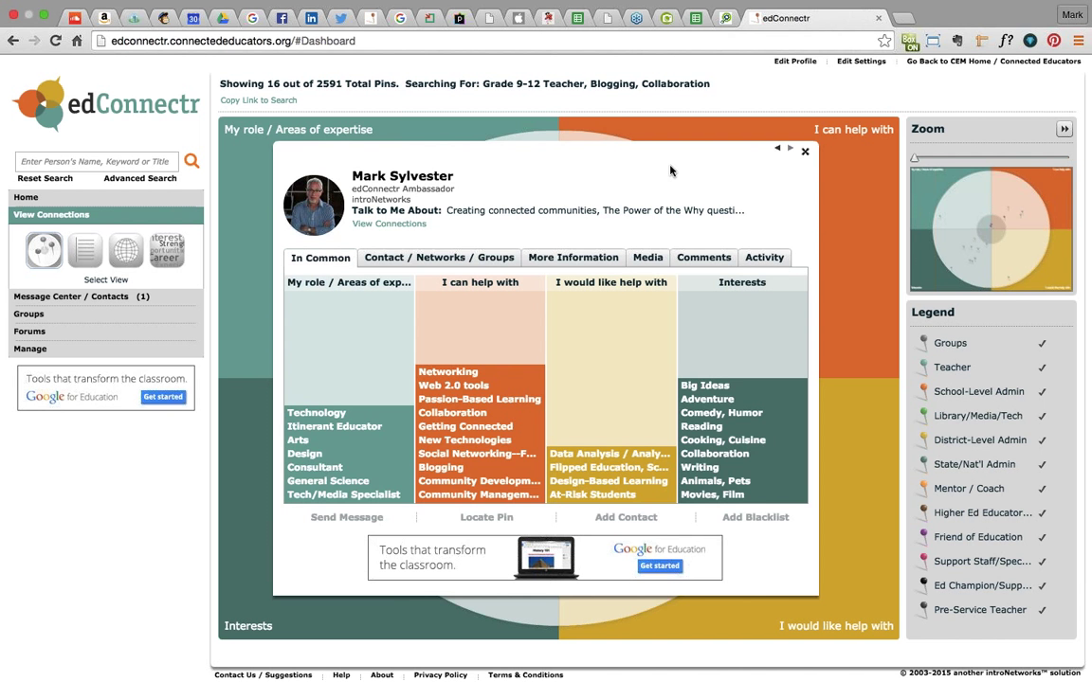
left_click(804, 153)
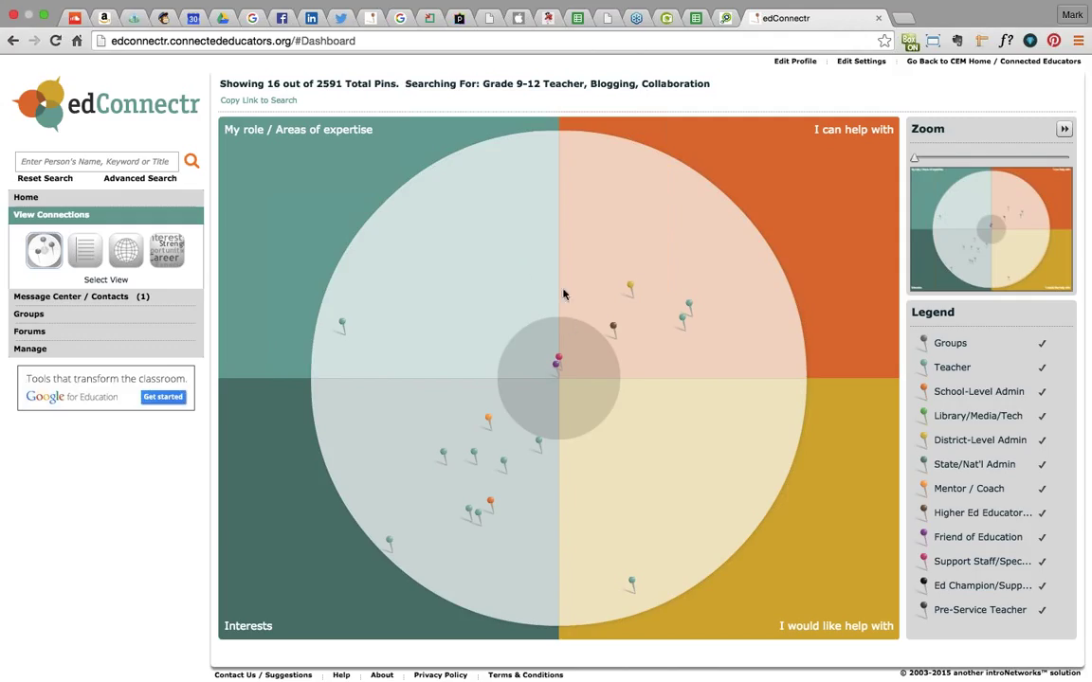
left_click(559, 360)
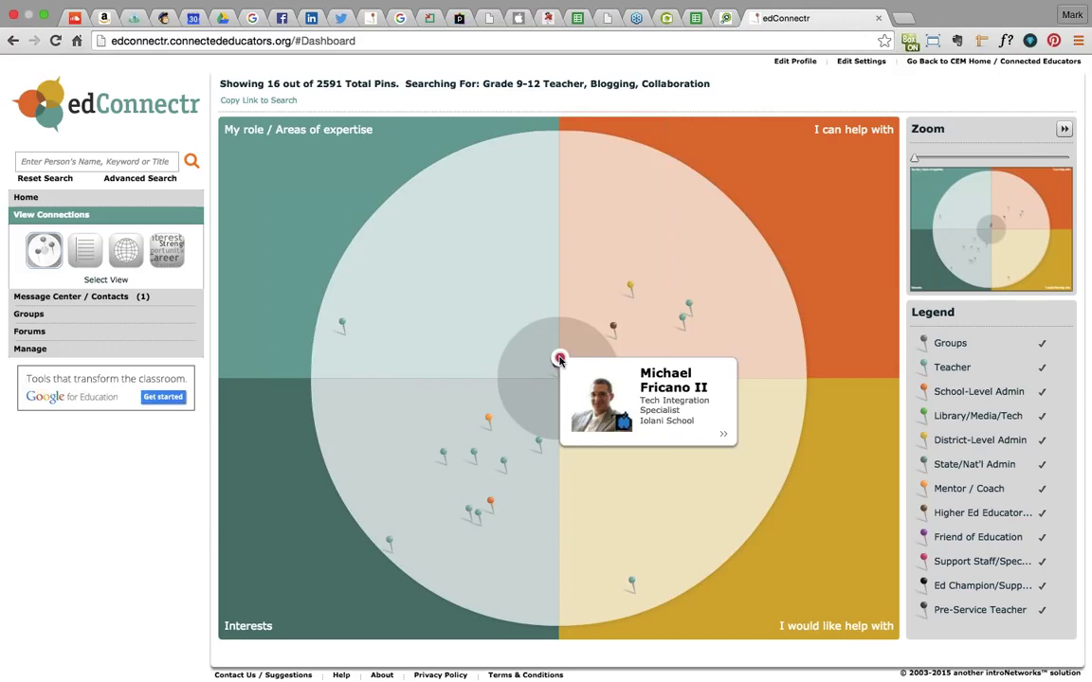
- Open the second educator's profile and view the Contact, More Information, Activity and In Common tabs
left_click(559, 360)
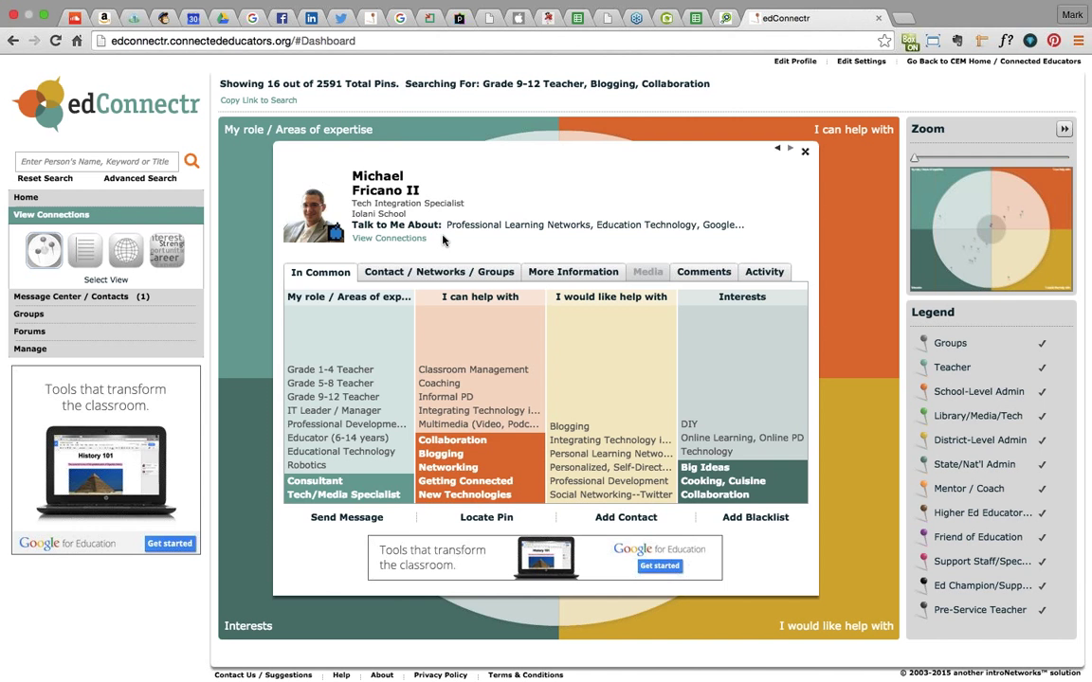
left_click(420, 274)
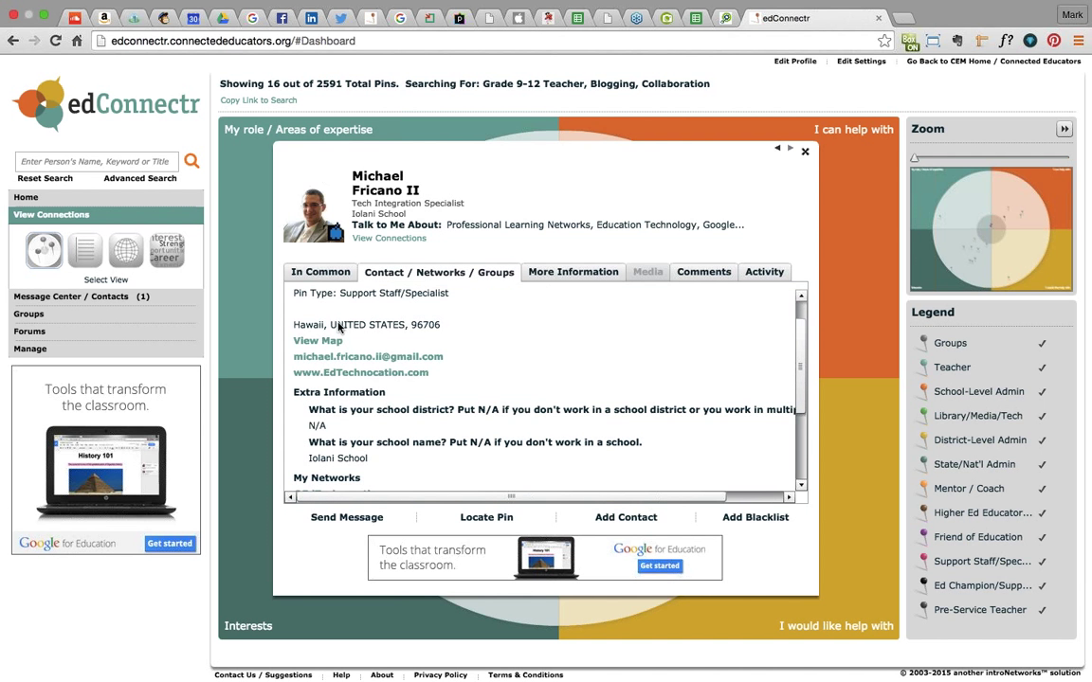
left_click(574, 272)
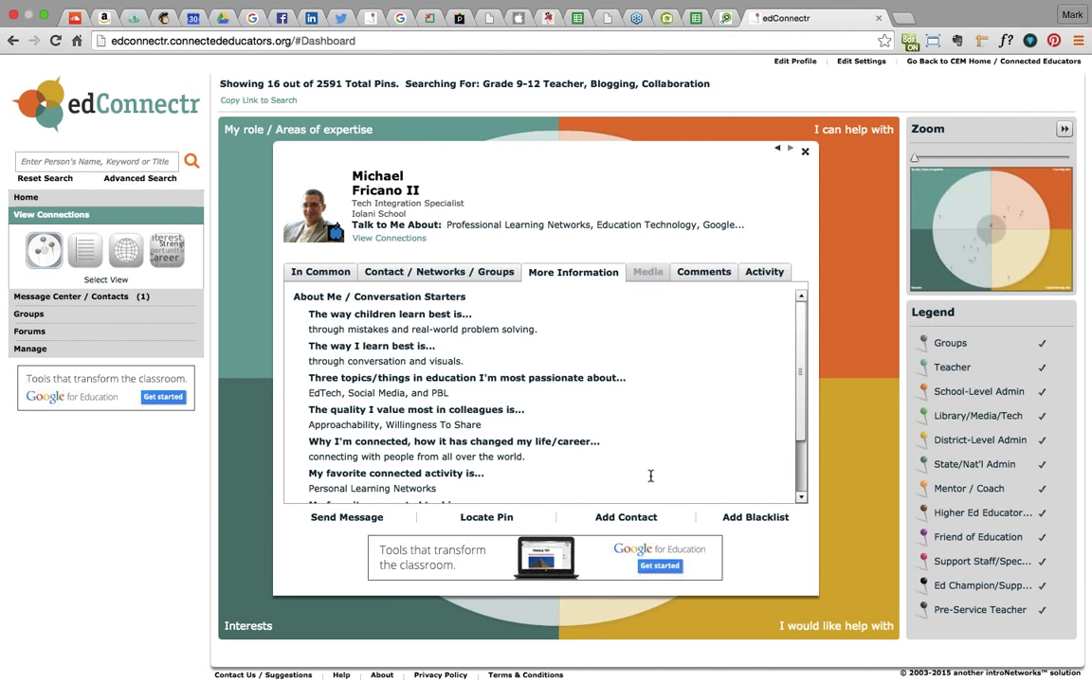
left_click(764, 273)
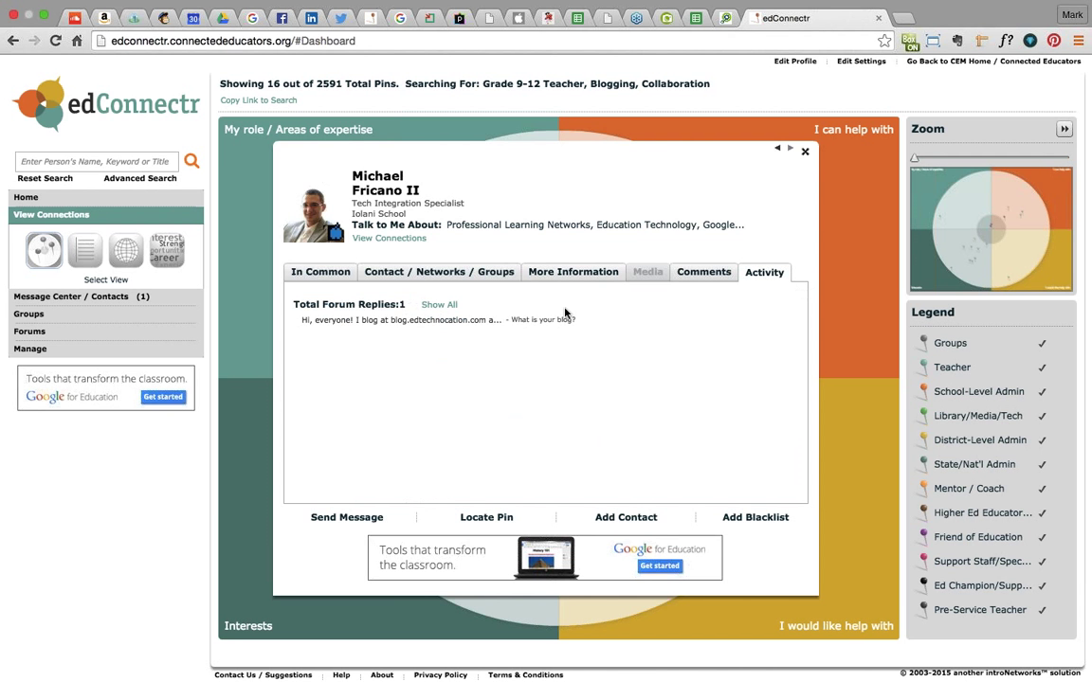
left_click(299, 273)
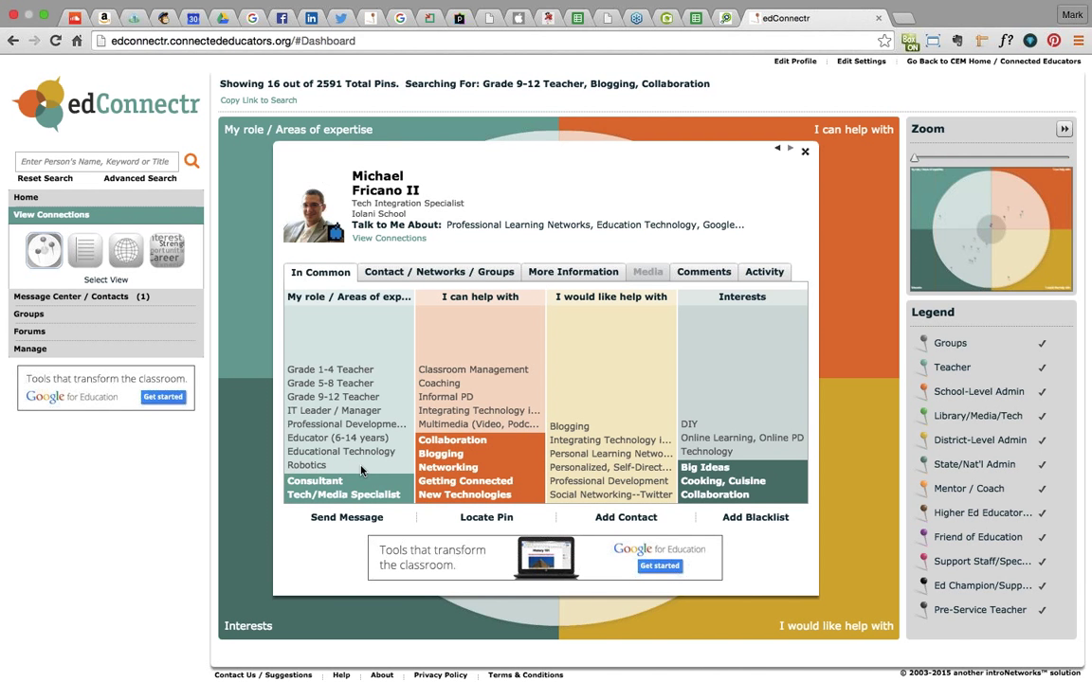
- Start a new message to the educator, discard it unsent, and close their profile
left_click(341, 527)
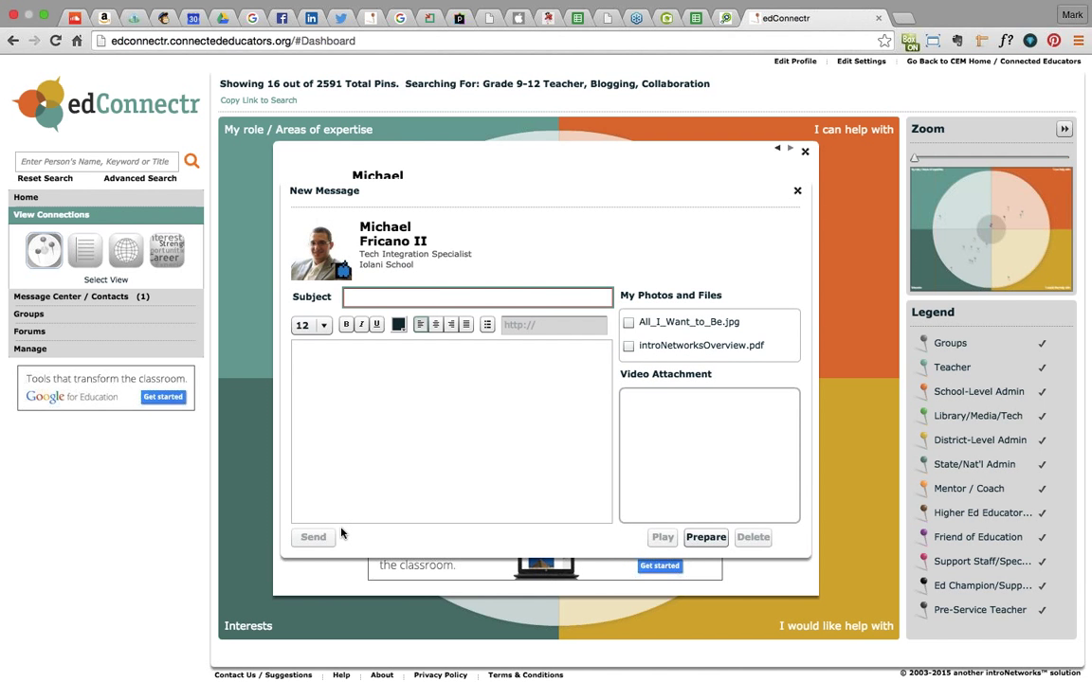
left_click(796, 191)
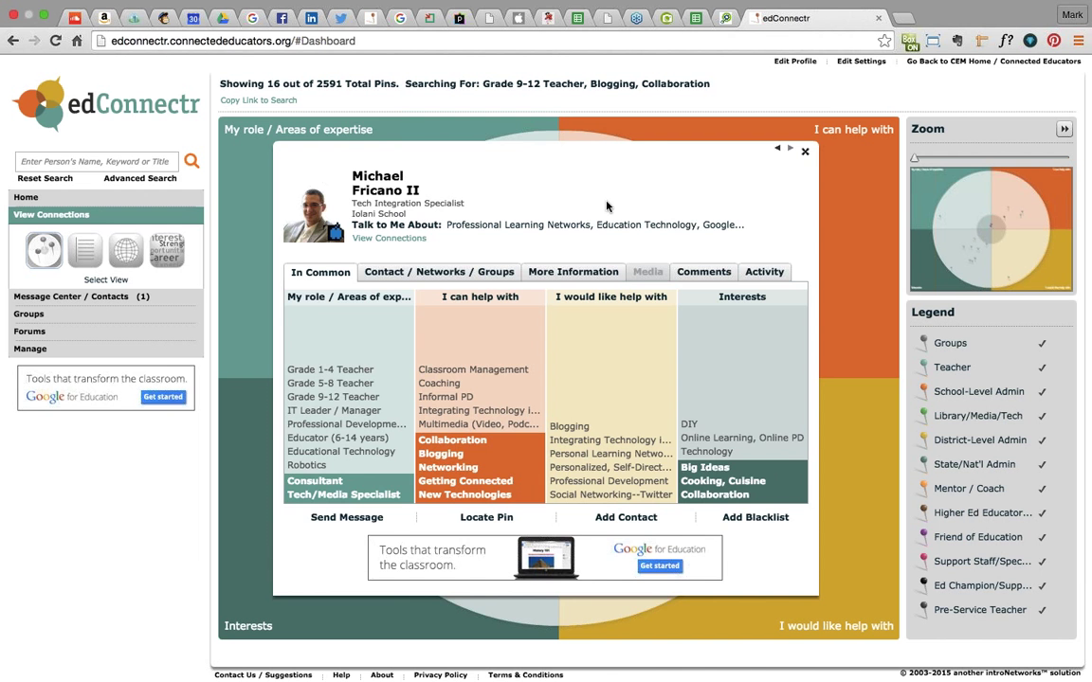
left_click(805, 151)
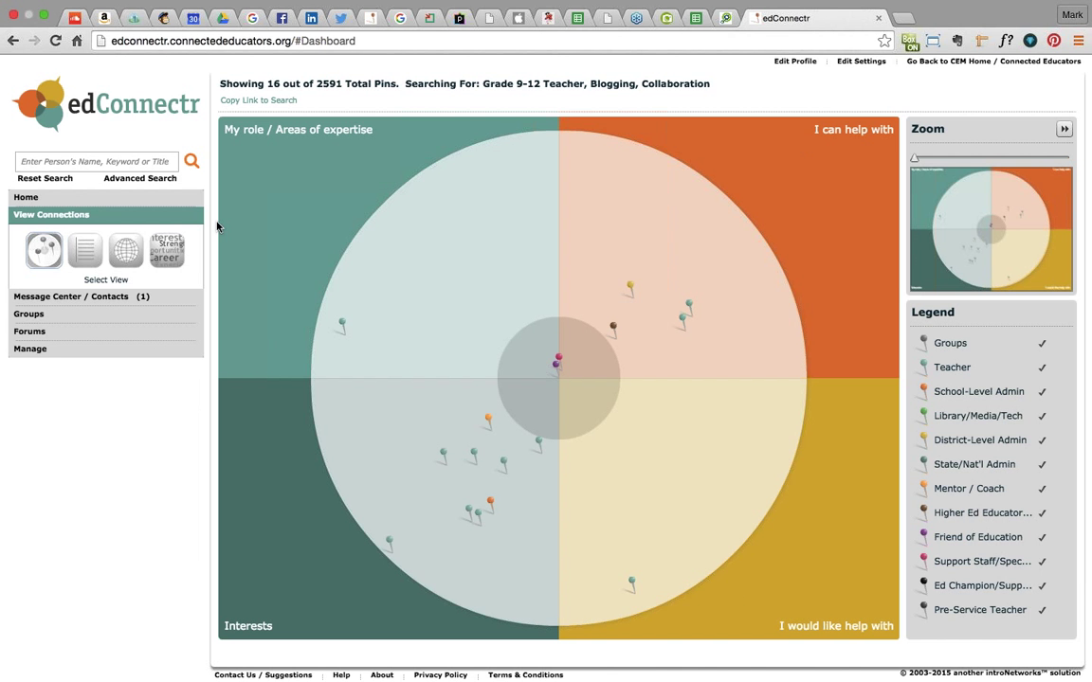
- In Advanced Search, add a profile-field filter, first set to the way children learn best
left_click(170, 180)
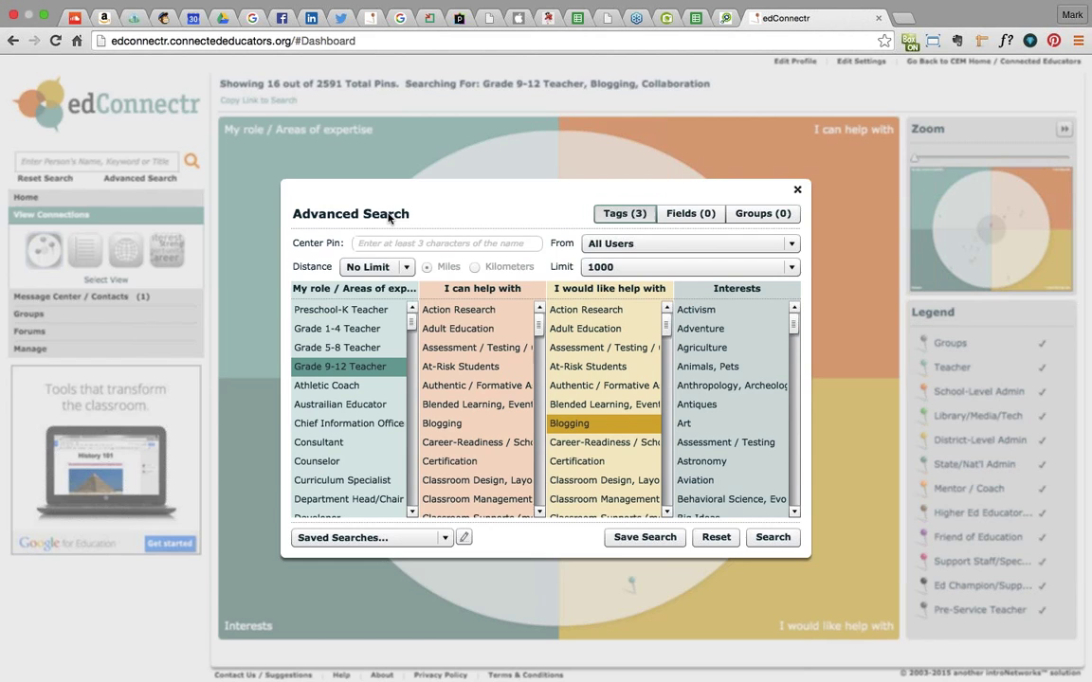
left_click(408, 268)
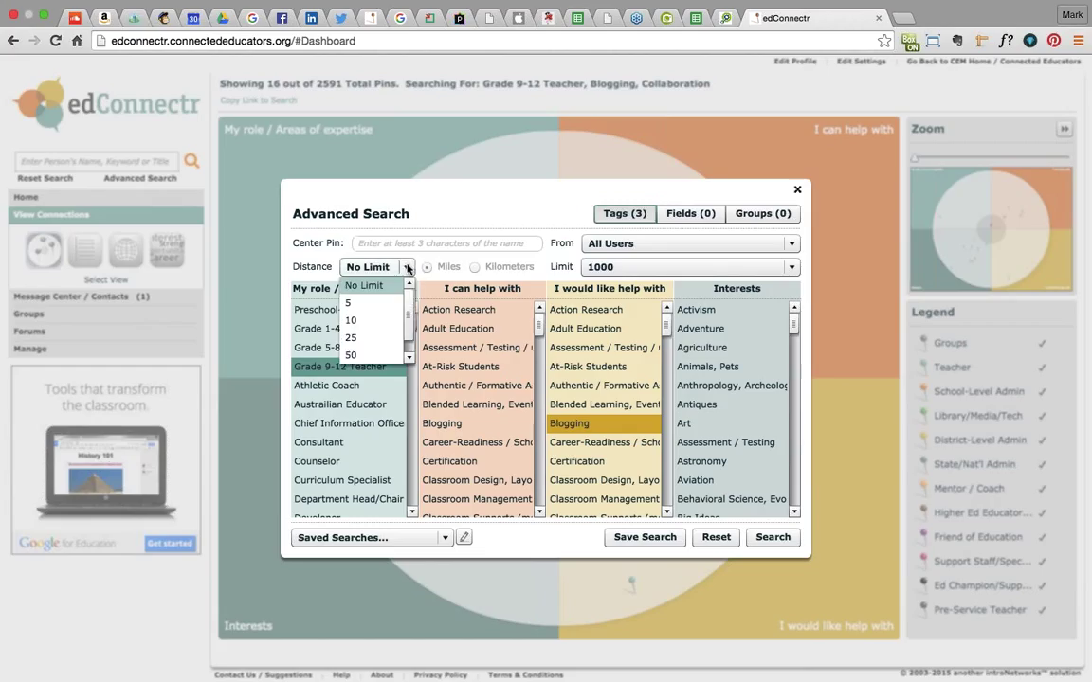
scroll(405, 303, "down", 1)
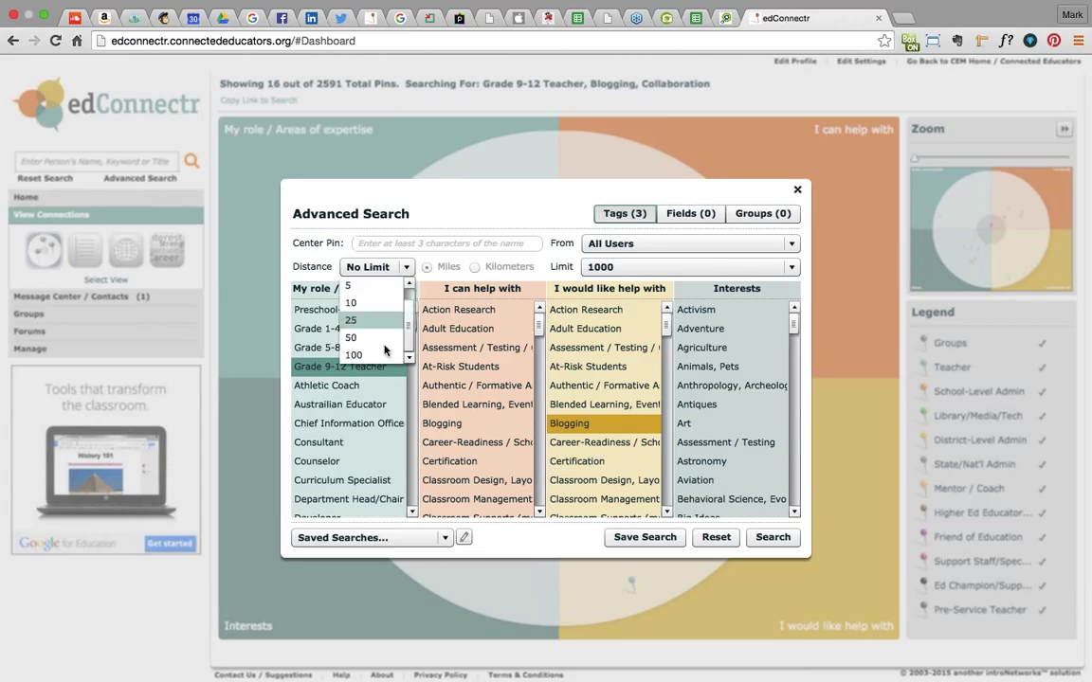
left_click(484, 211)
left_click(690, 213)
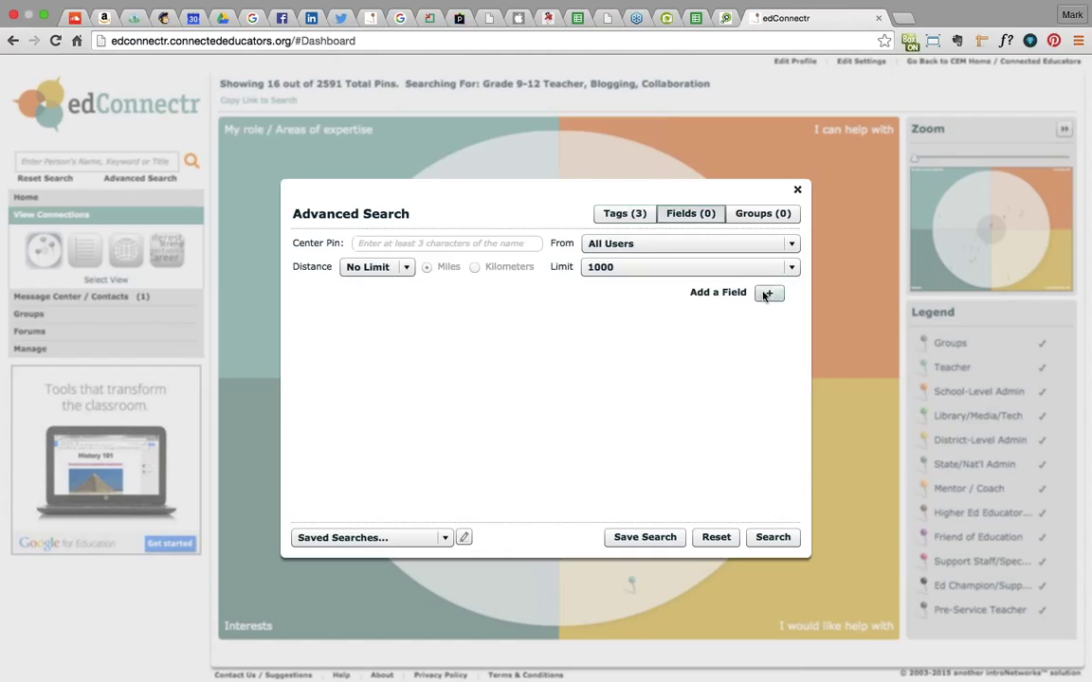
left_click(768, 293)
left_click(518, 290)
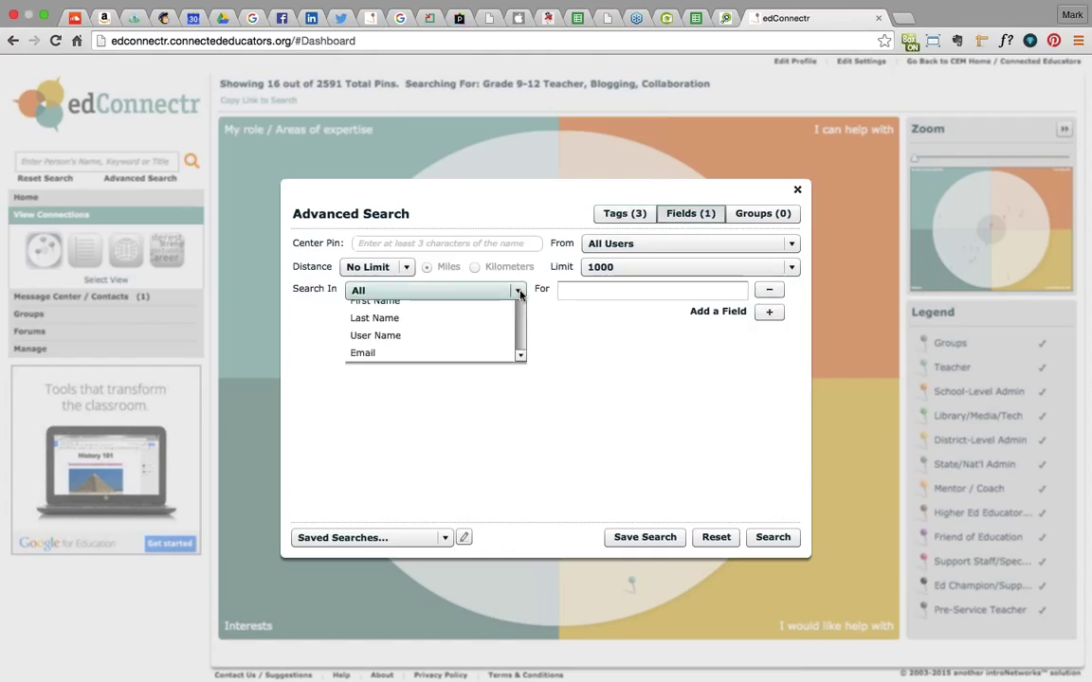
left_click_drag(523, 322, 519, 357)
left_click(474, 360)
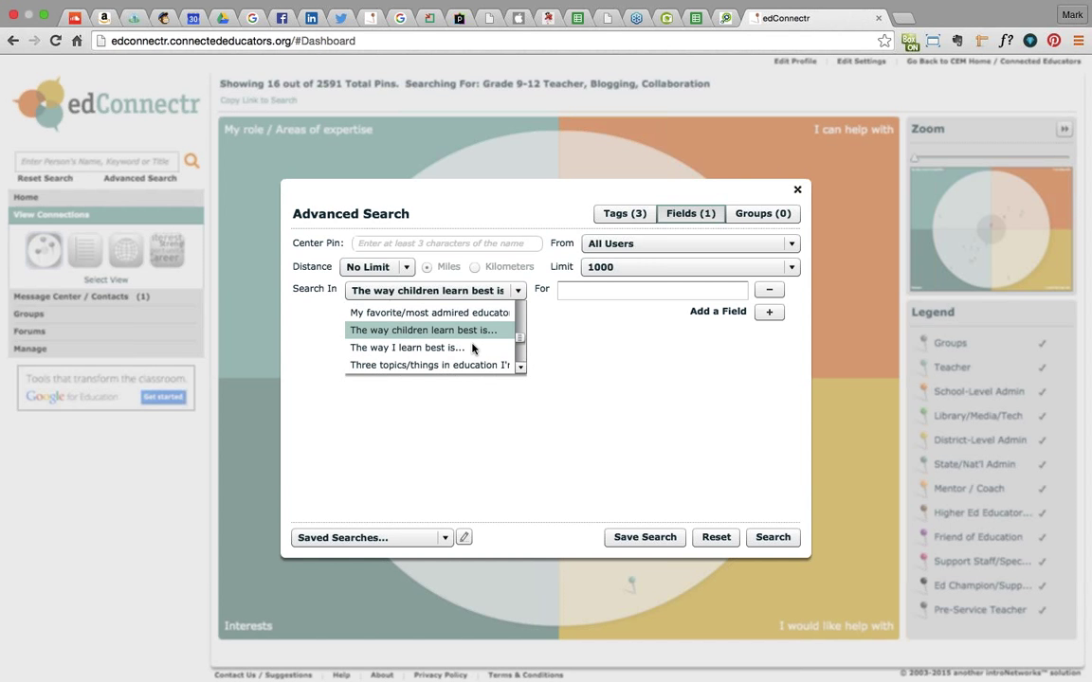
- Switch the field to the quality valued in colleagues, choose Sense of Humor, and search, finding 0 pins
left_click(517, 290)
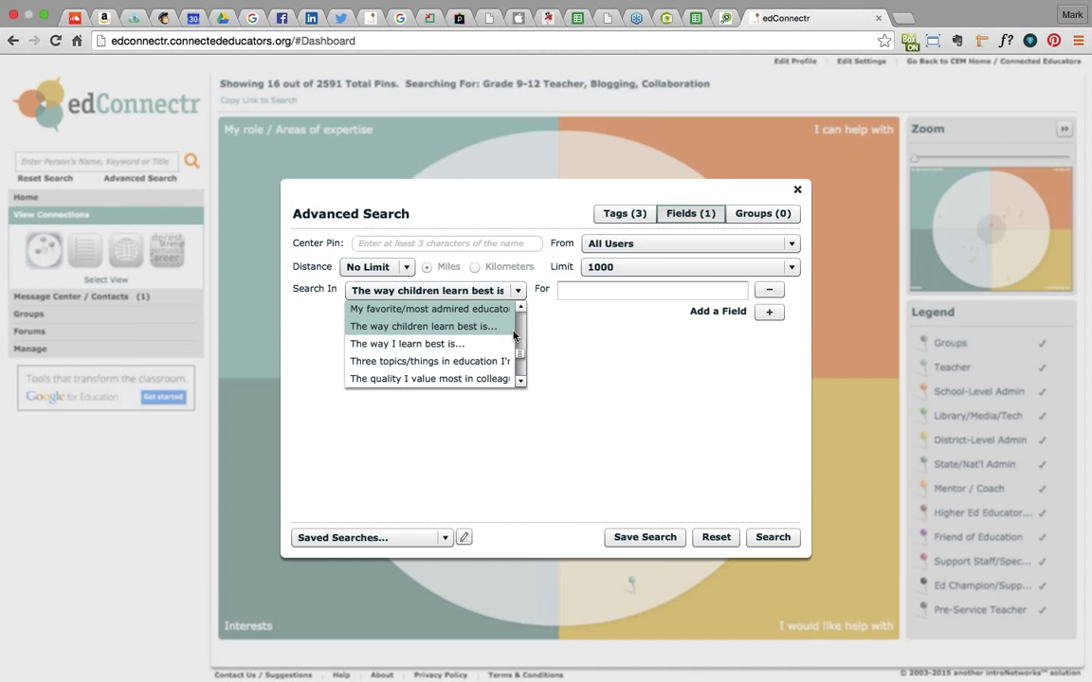
left_click(503, 378)
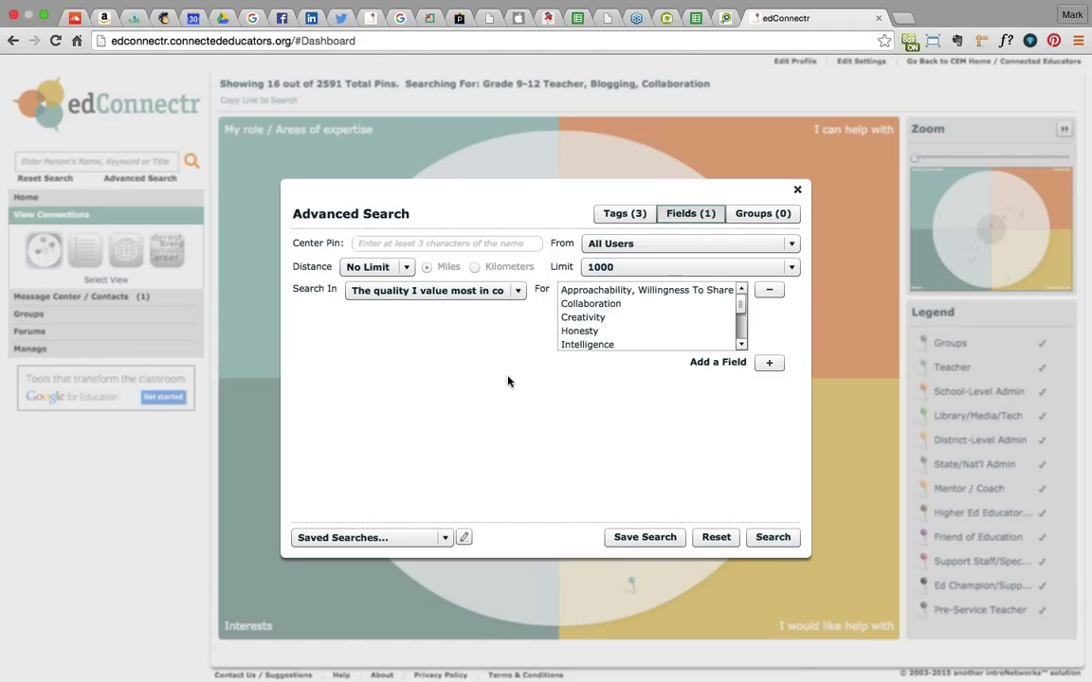
left_click(742, 347)
left_click(742, 347)
left_click(742, 347)
left_click(742, 347)
left_click(742, 347)
left_click(742, 347)
left_click(637, 330)
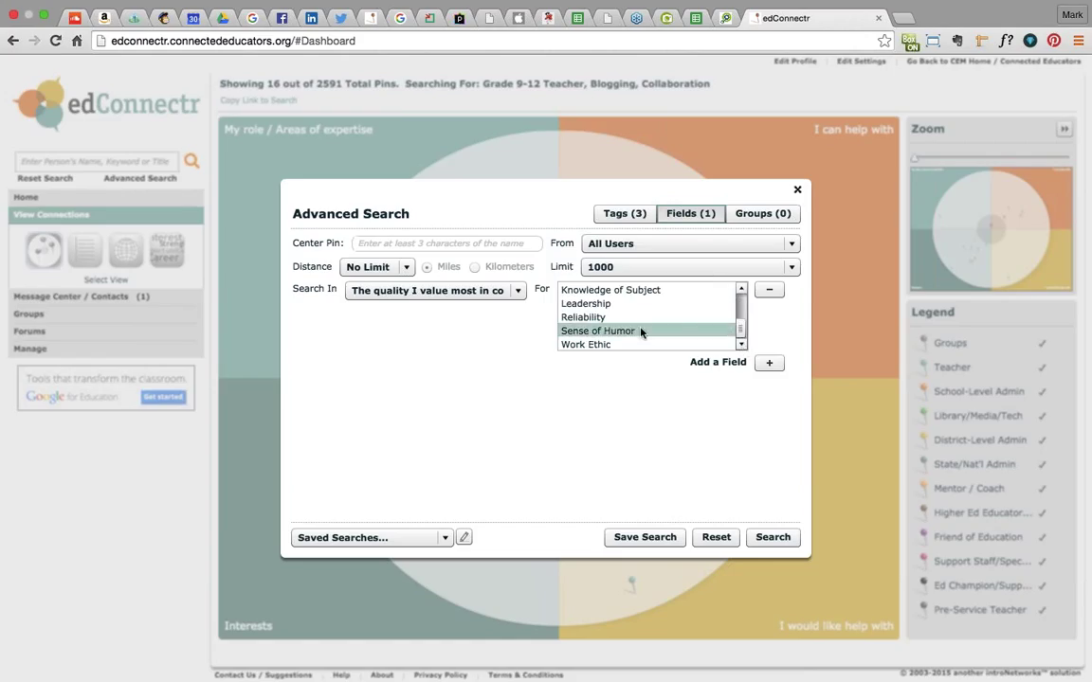
left_click(773, 538)
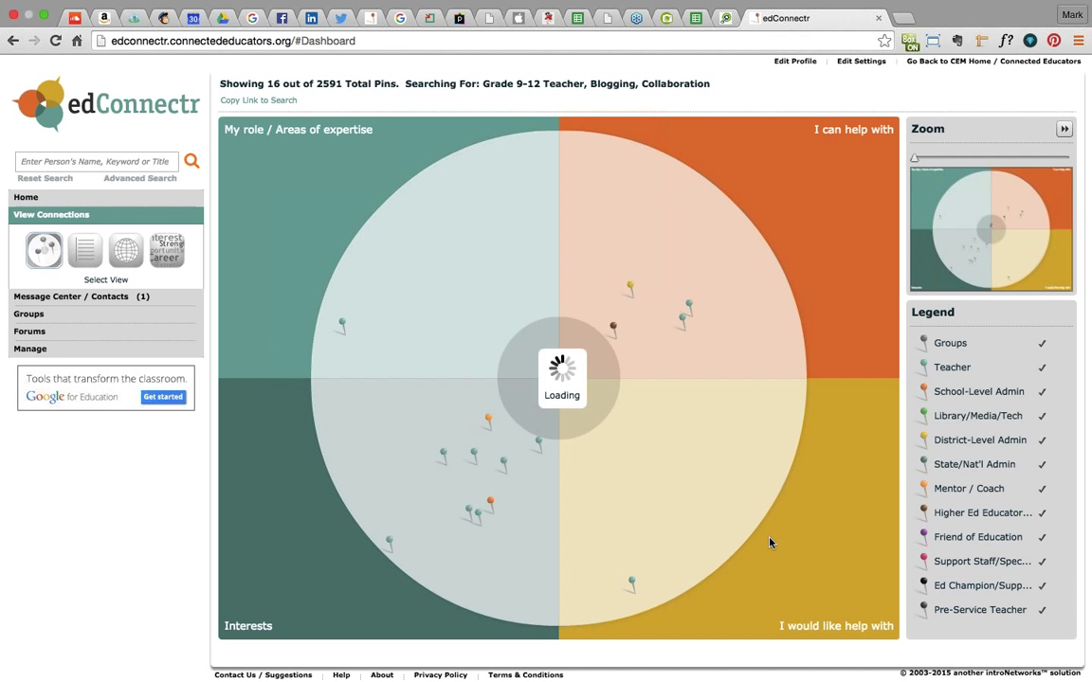
- Replace Sense of Humor with Collaboration in the Fields filter and search again, yielding 6 pins
left_click(139, 180)
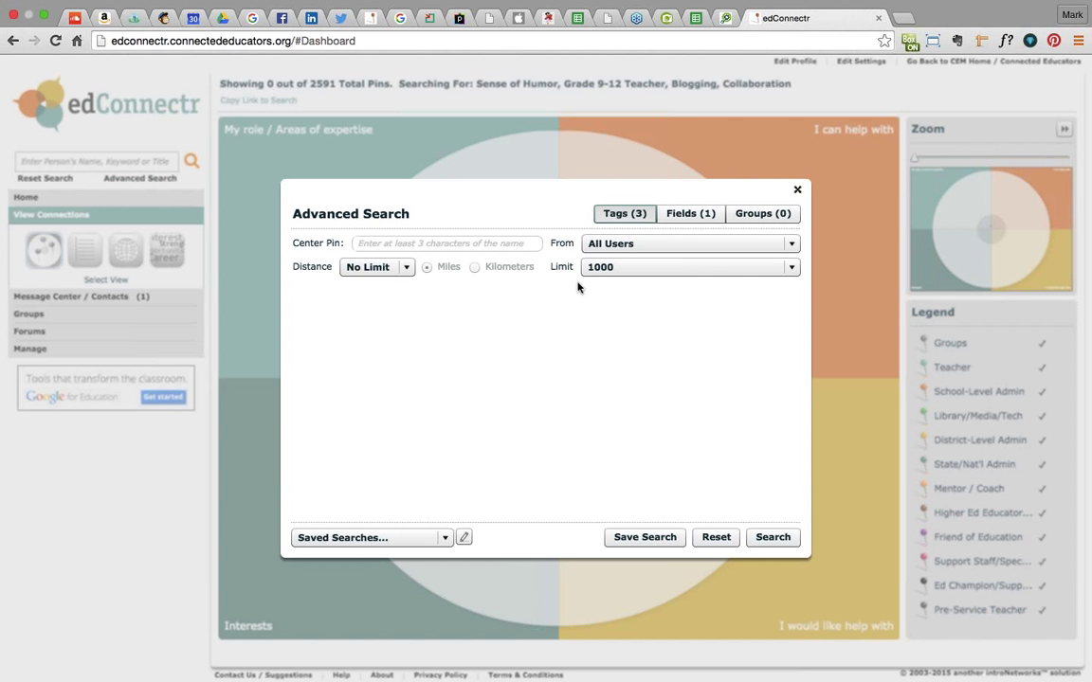
left_click(690, 213)
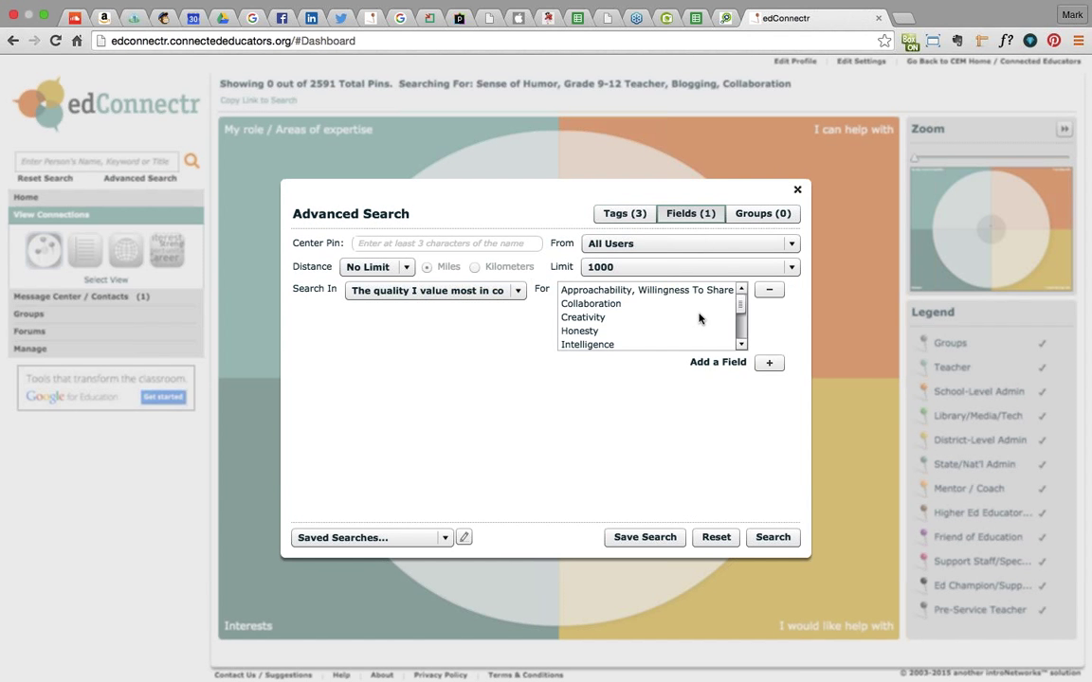
left_click(644, 304)
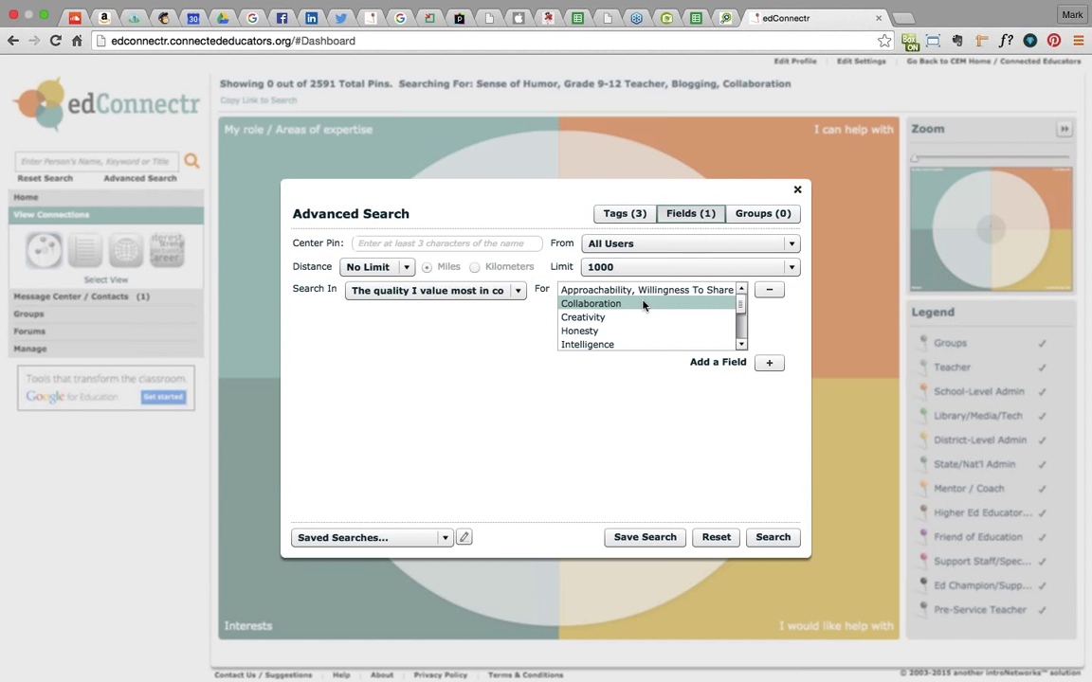
left_click(772, 537)
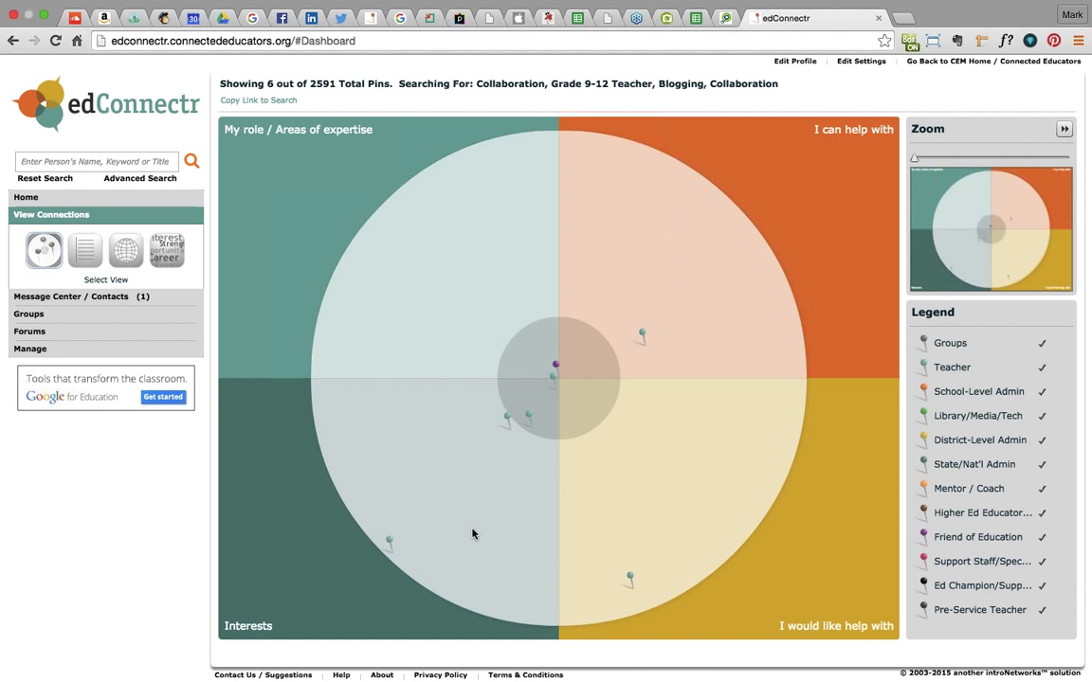
- Copy the search link, show the six matches in list view, and open the fifth match's profile
left_click(275, 101)
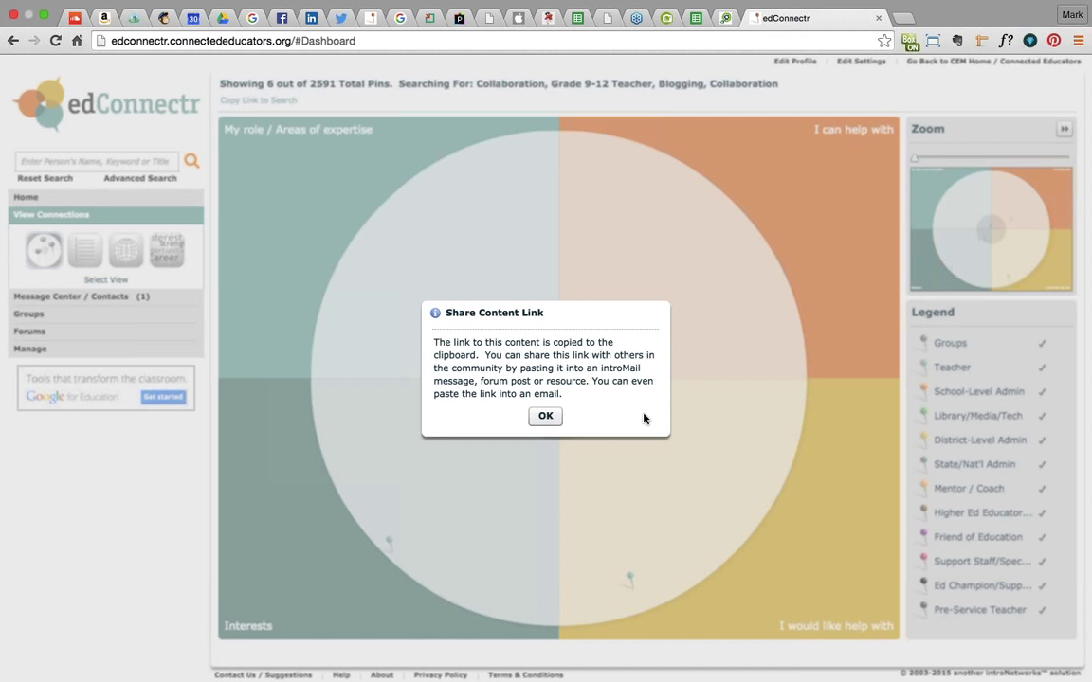
left_click(545, 416)
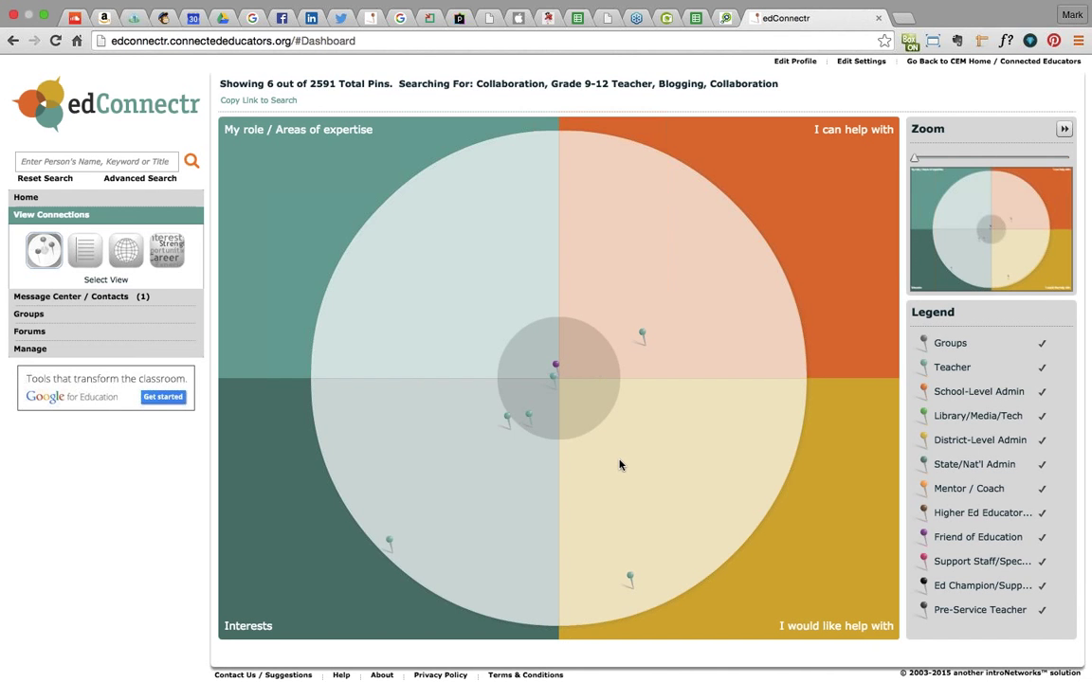
left_click(84, 250)
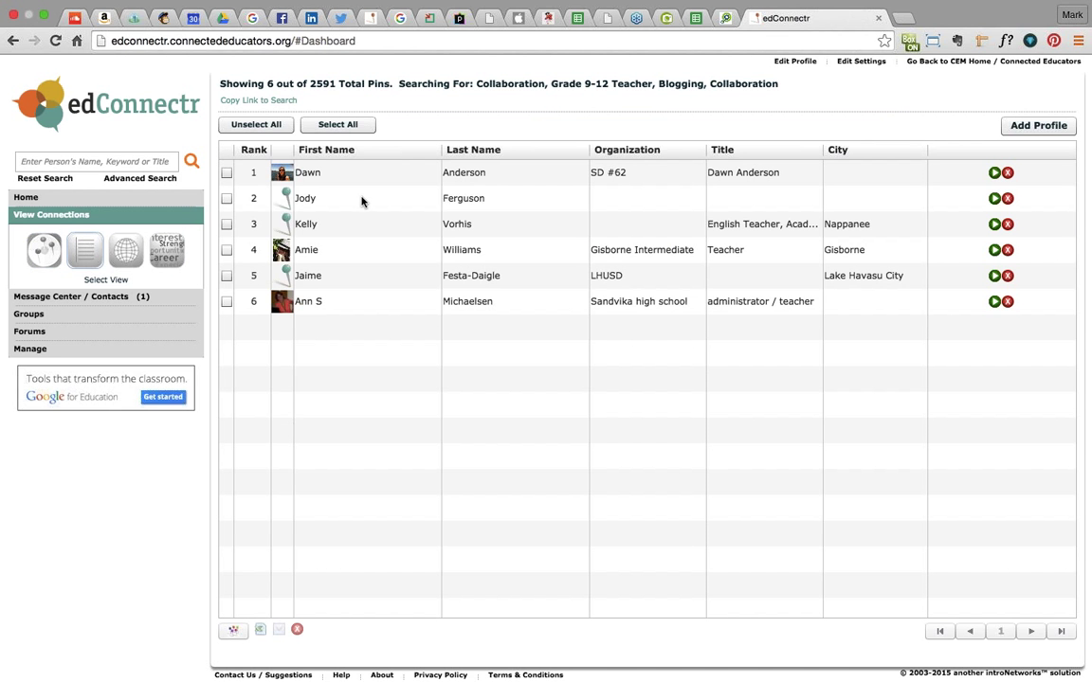
left_click(410, 277)
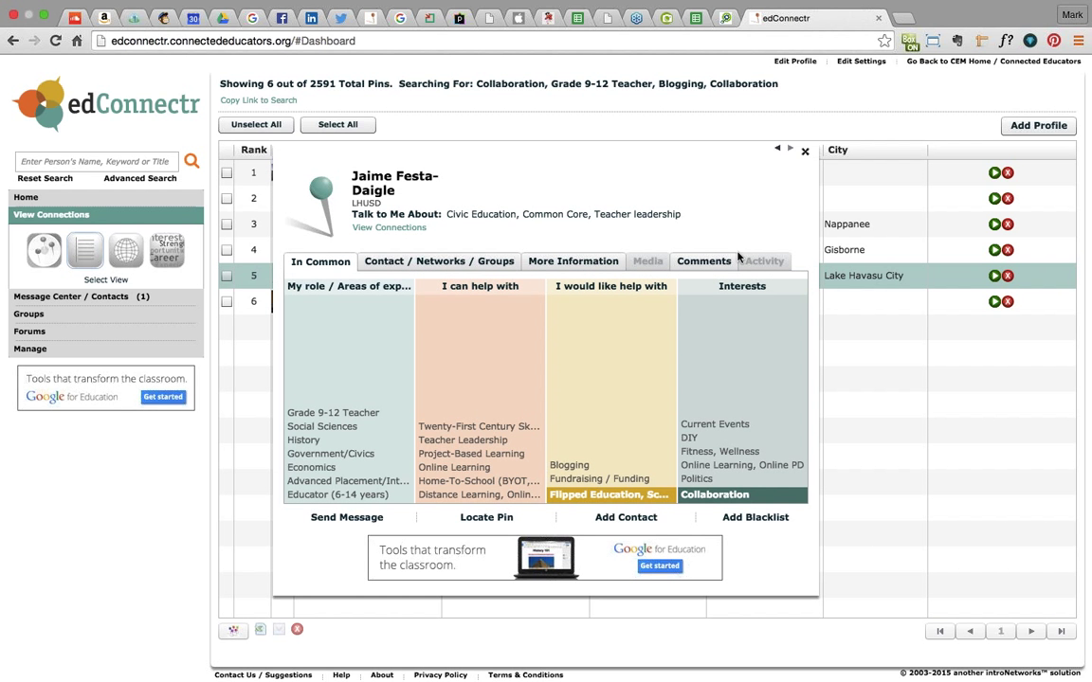
- Step back and forth through the member profiles, then close the profile card
left_click(777, 151)
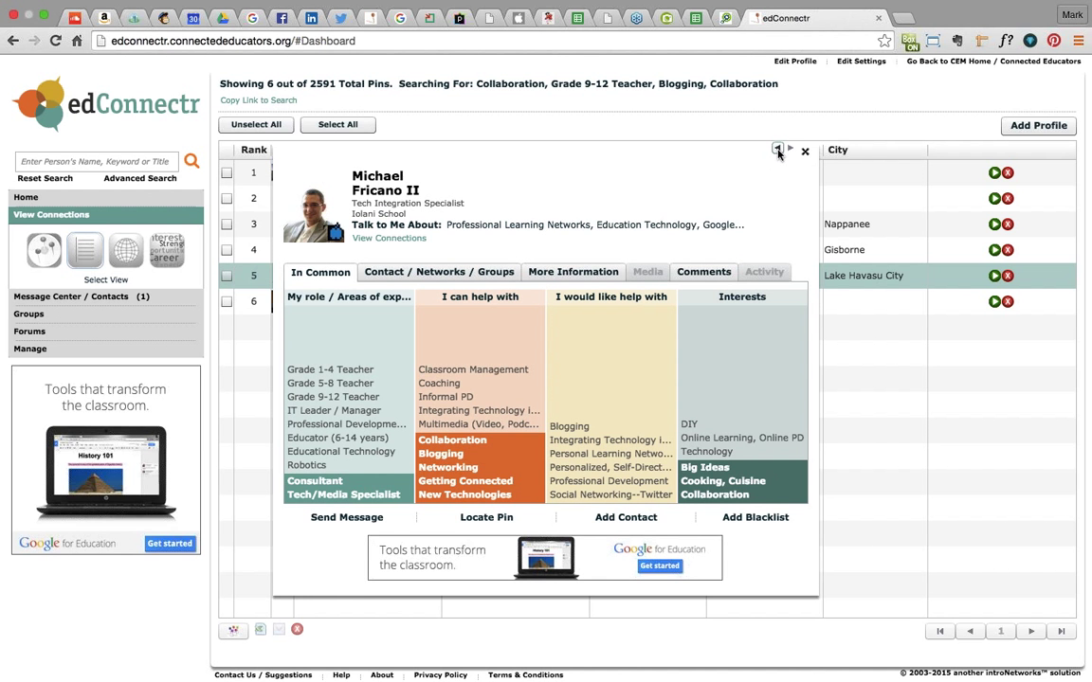
left_click(777, 150)
left_click(789, 150)
left_click(805, 152)
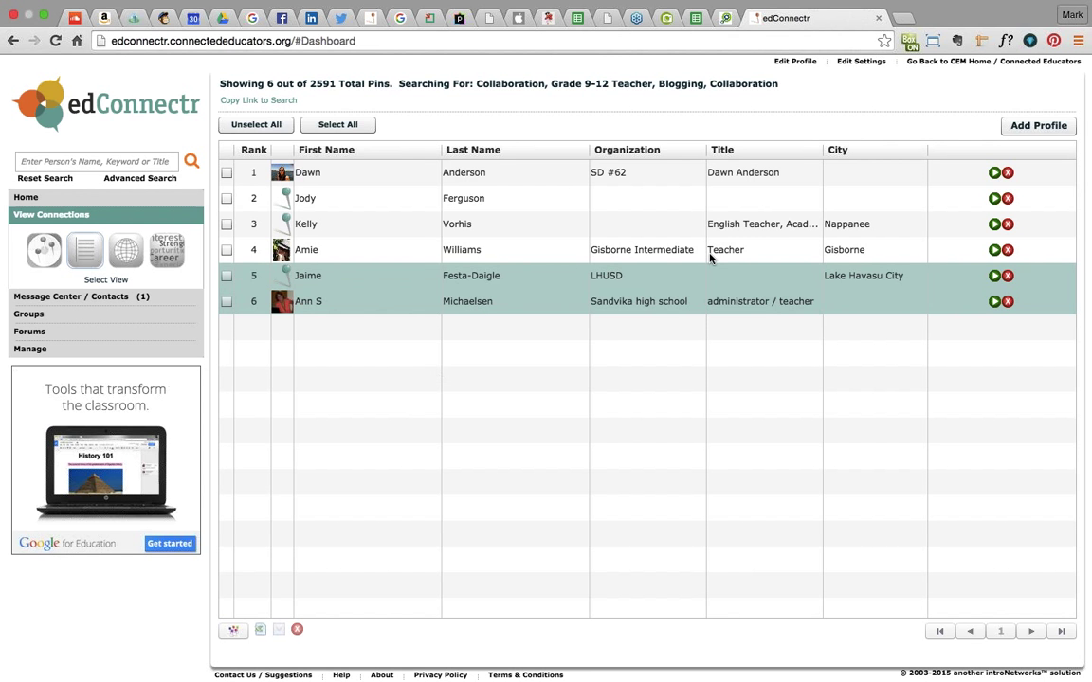
- Sort the six results by Organization, First Name, Last Name and City, then show them on the world map
left_click(650, 151)
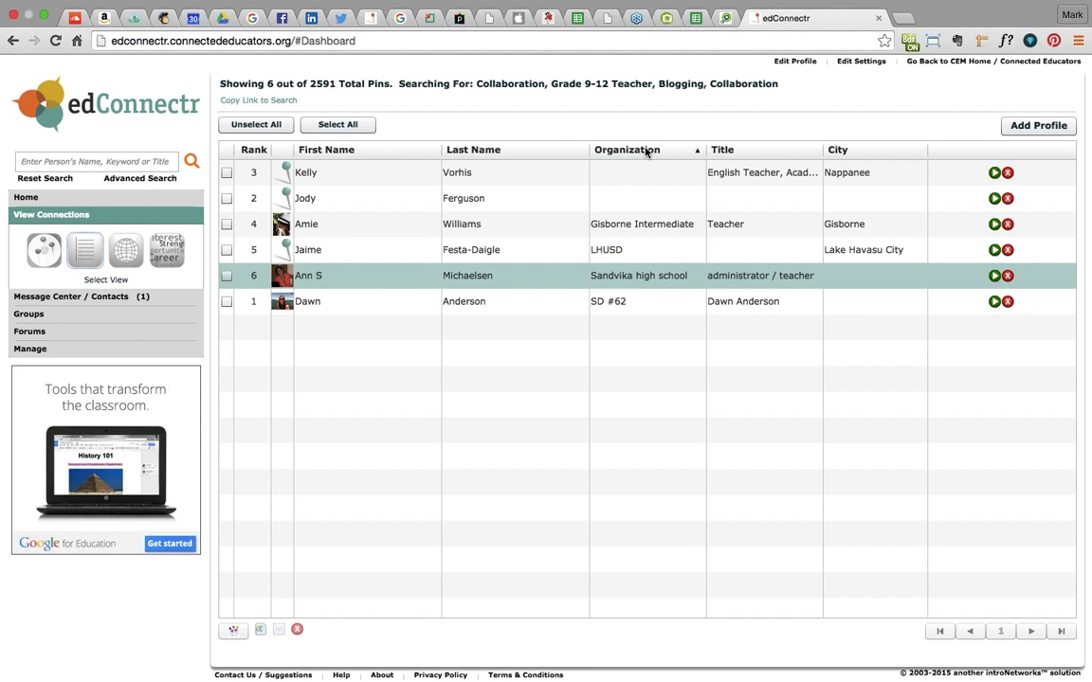
left_click(425, 150)
left_click(463, 150)
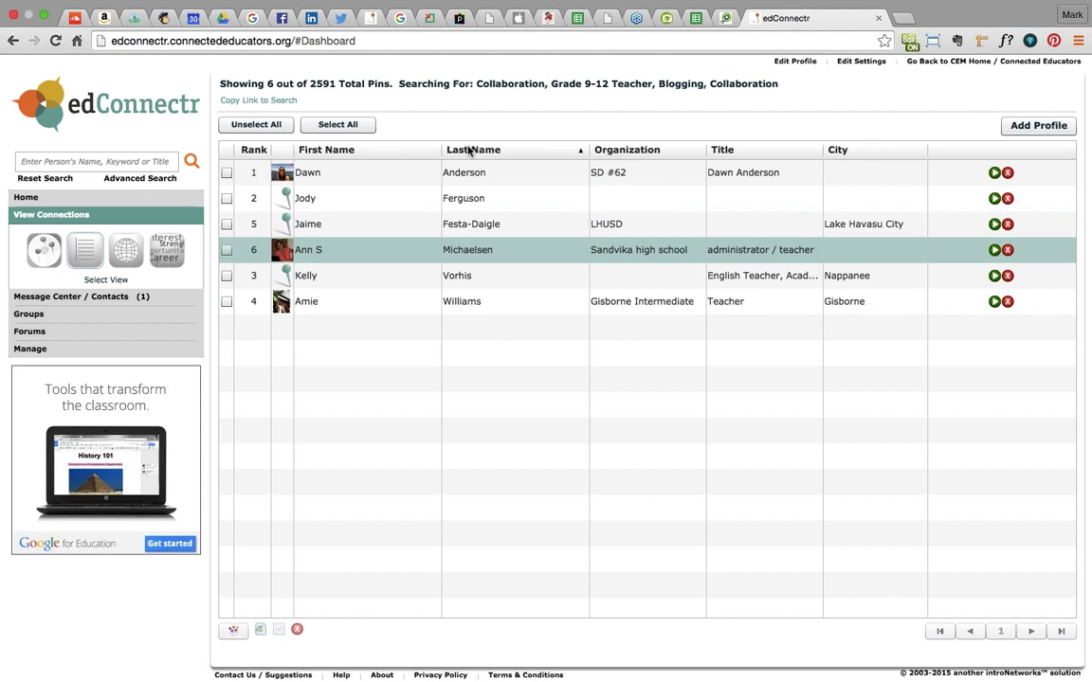
left_click(840, 149)
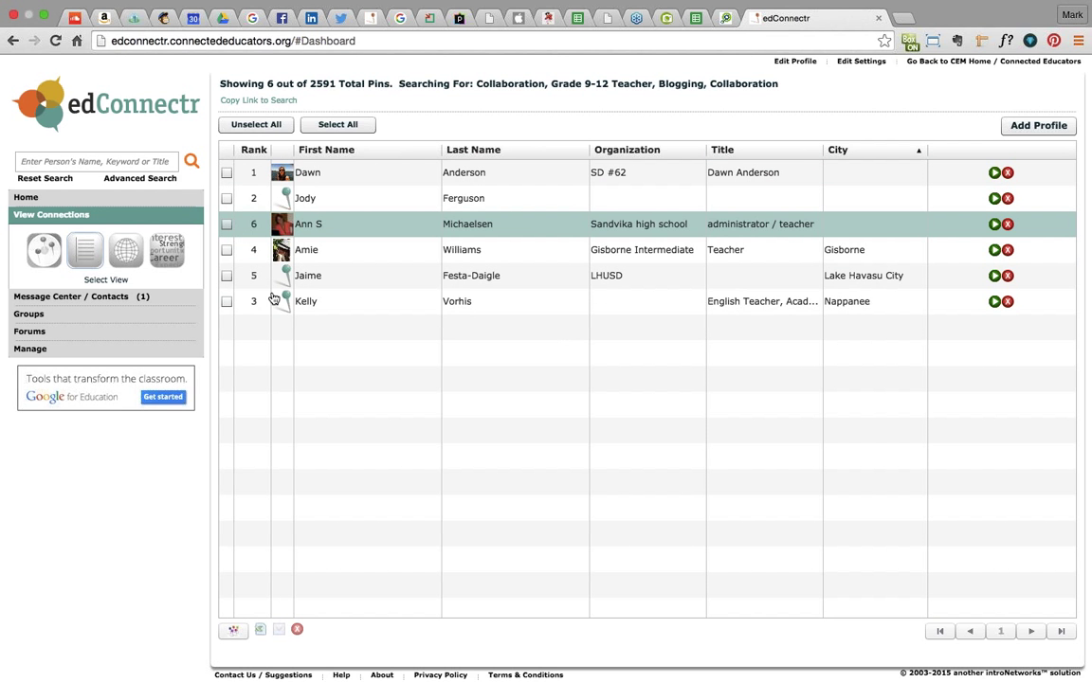
left_click(125, 249)
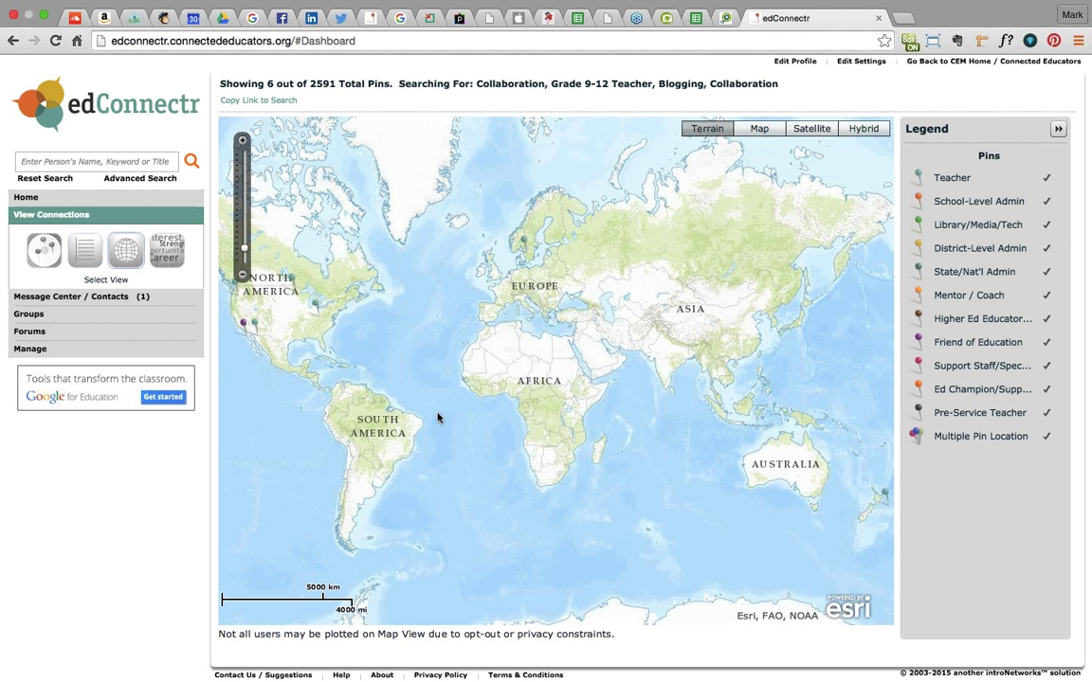
- Open the New Zealand pin's profile, then zoom the map in two levels centred on the United States
left_click(881, 494)
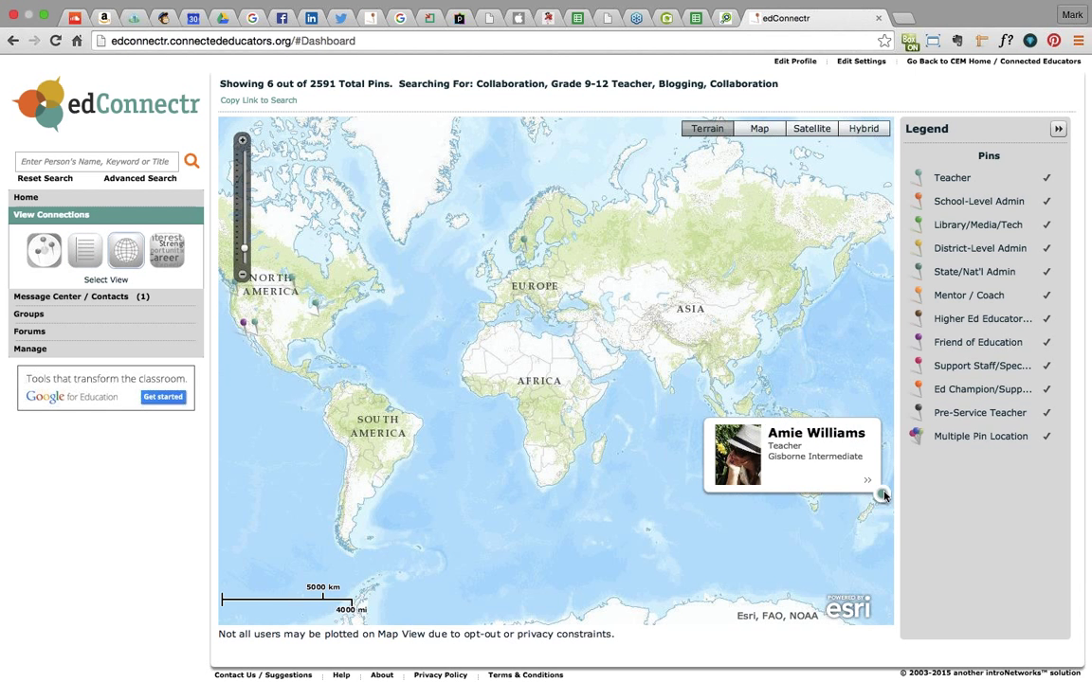
mouse_move(311, 305)
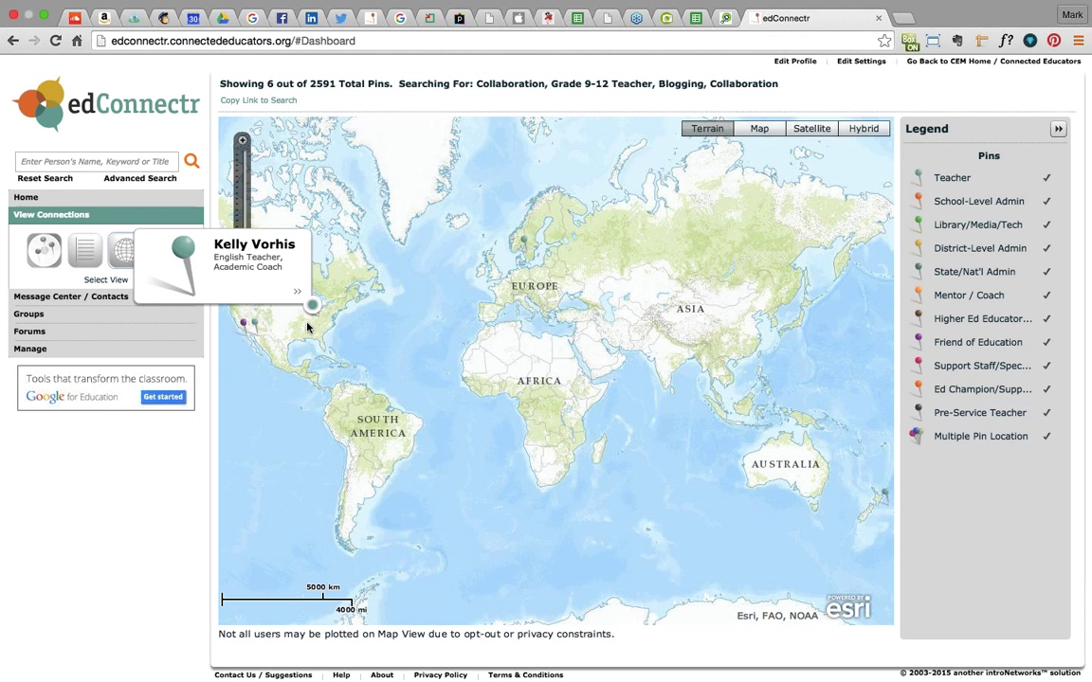
left_click_drag(305, 343, 501, 380)
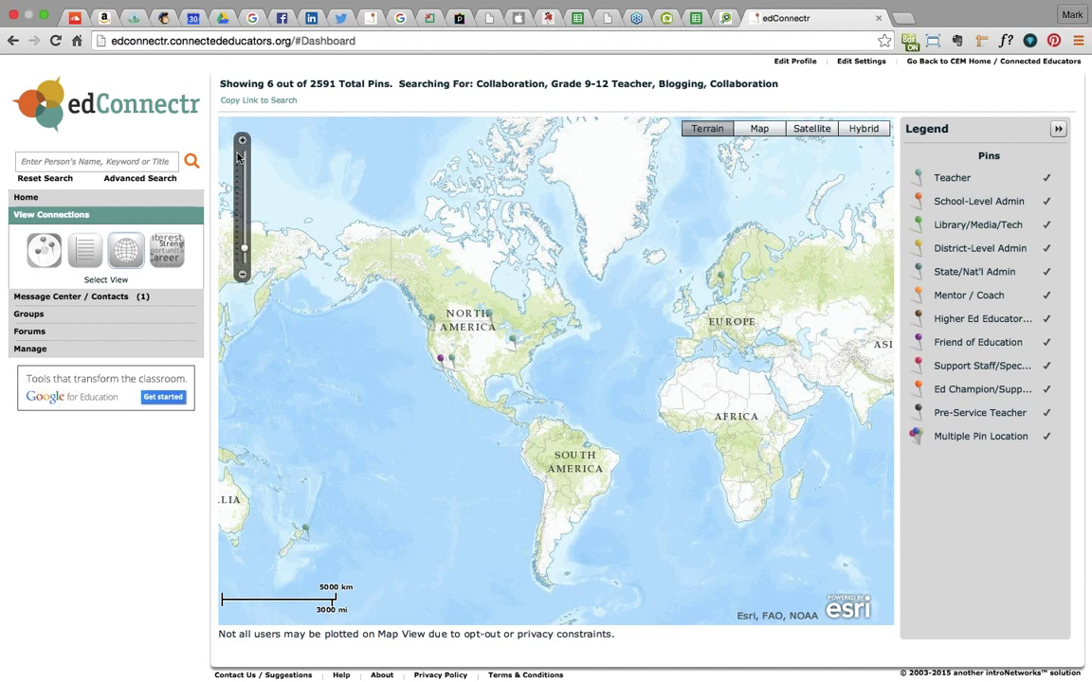
left_click(242, 141)
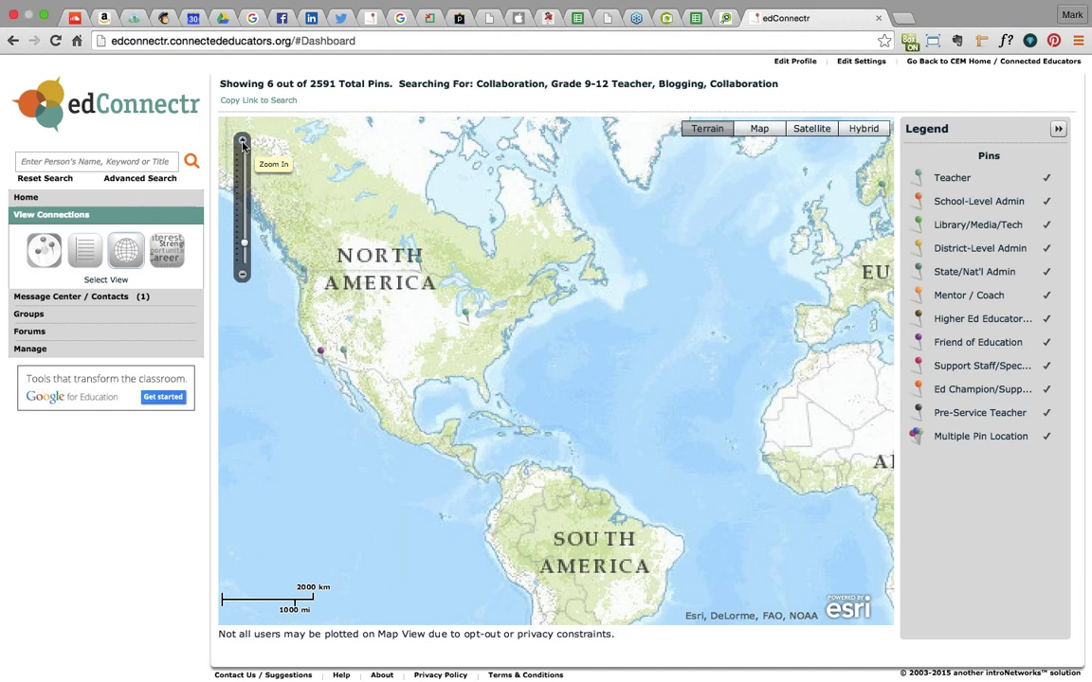
left_click(243, 141)
left_click_drag(285, 256, 563, 344)
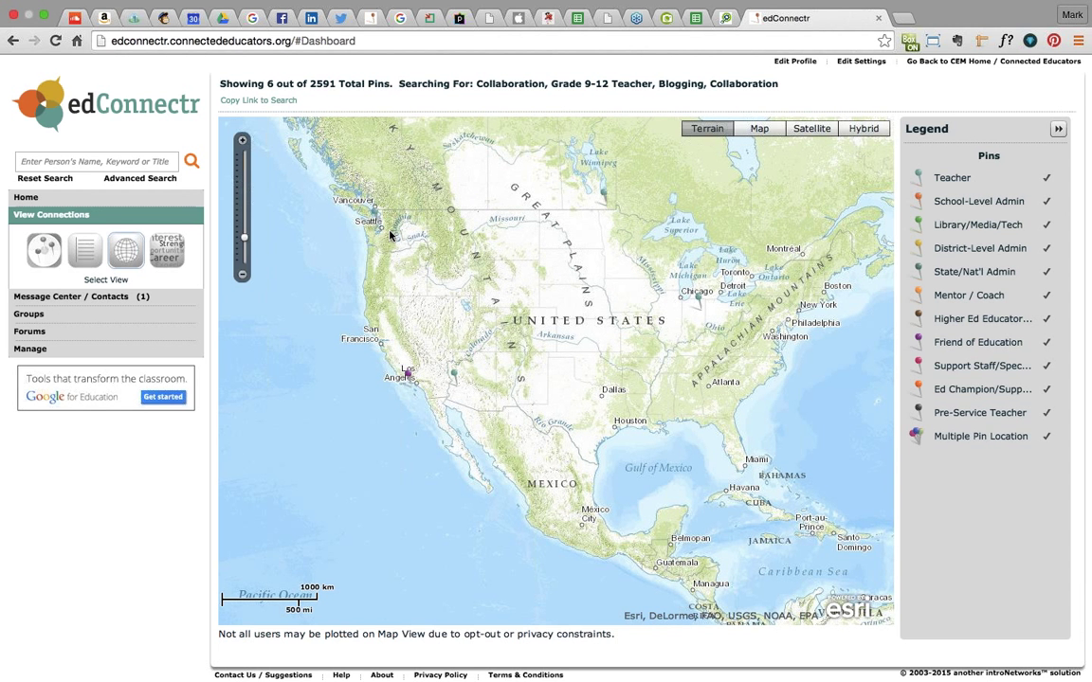
mouse_move(370, 218)
- Show the six matches as an interest tag cloud and check tags' category, rank and count
left_click(171, 248)
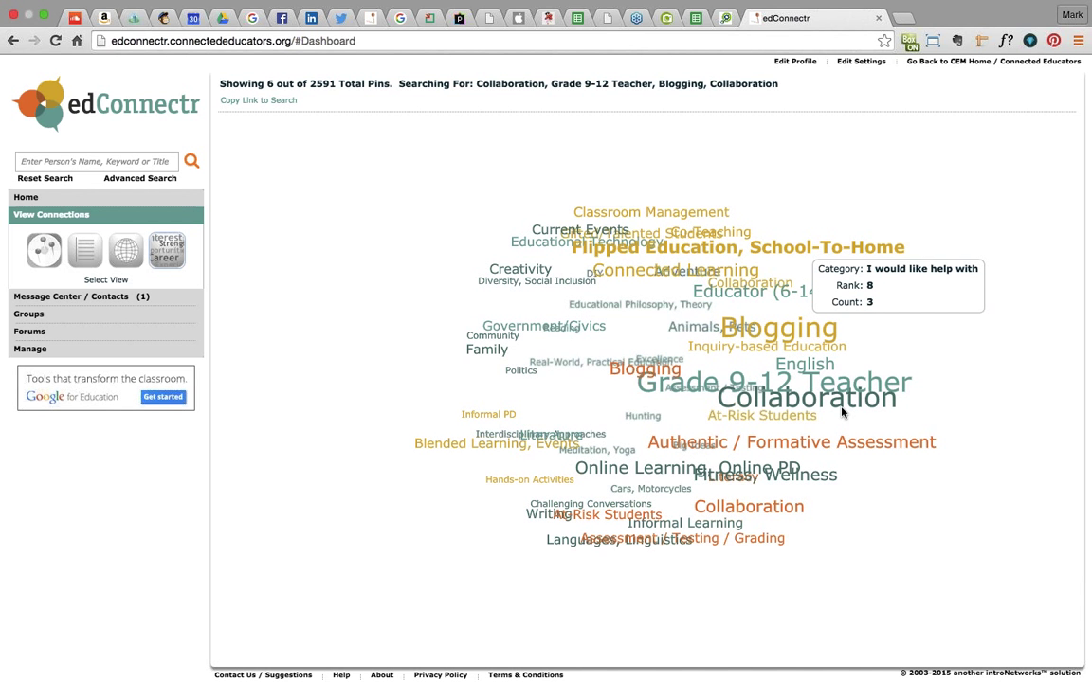
mouse_move(729, 439)
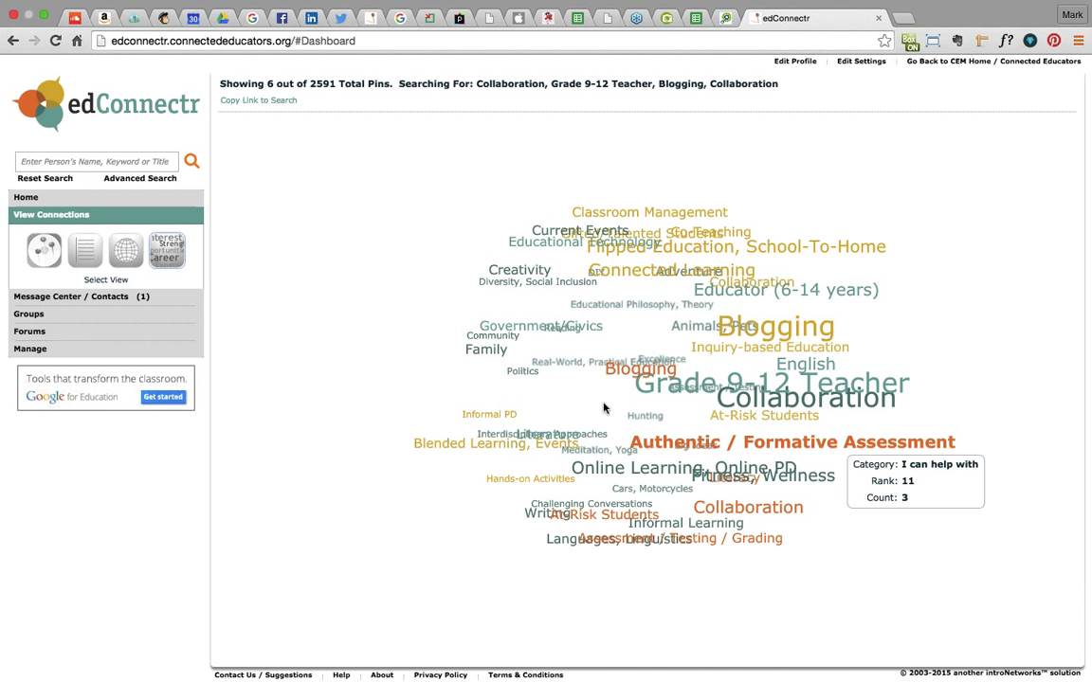
mouse_move(516, 402)
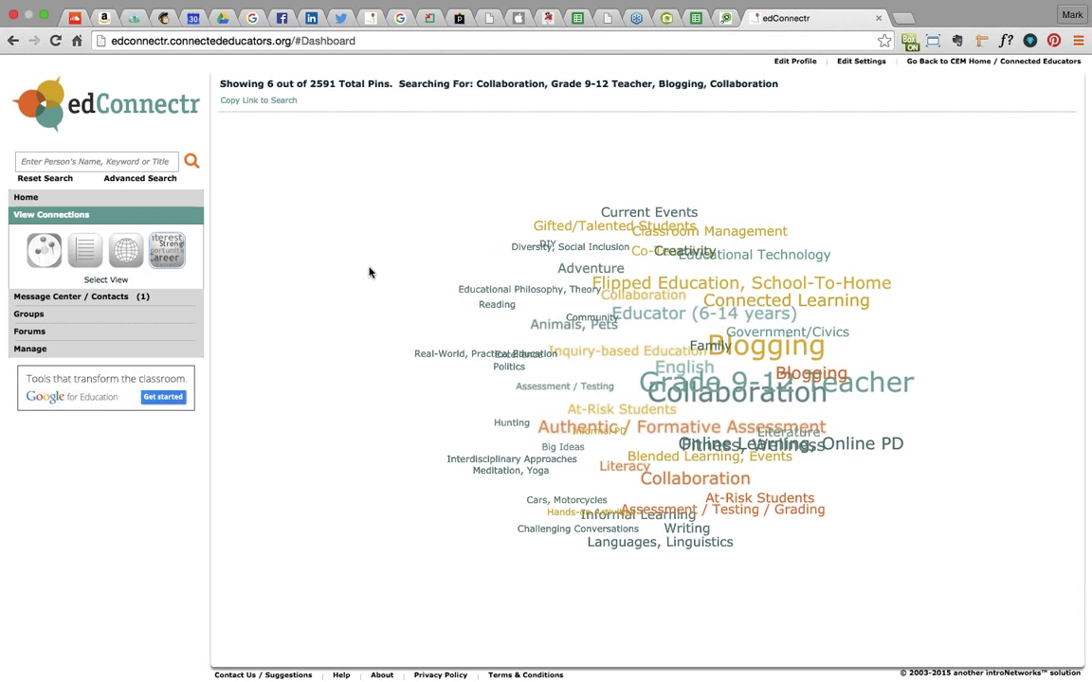
- Try the quadrant and map views, dismiss Advanced Search, and reset the search to all users
left_click(43, 251)
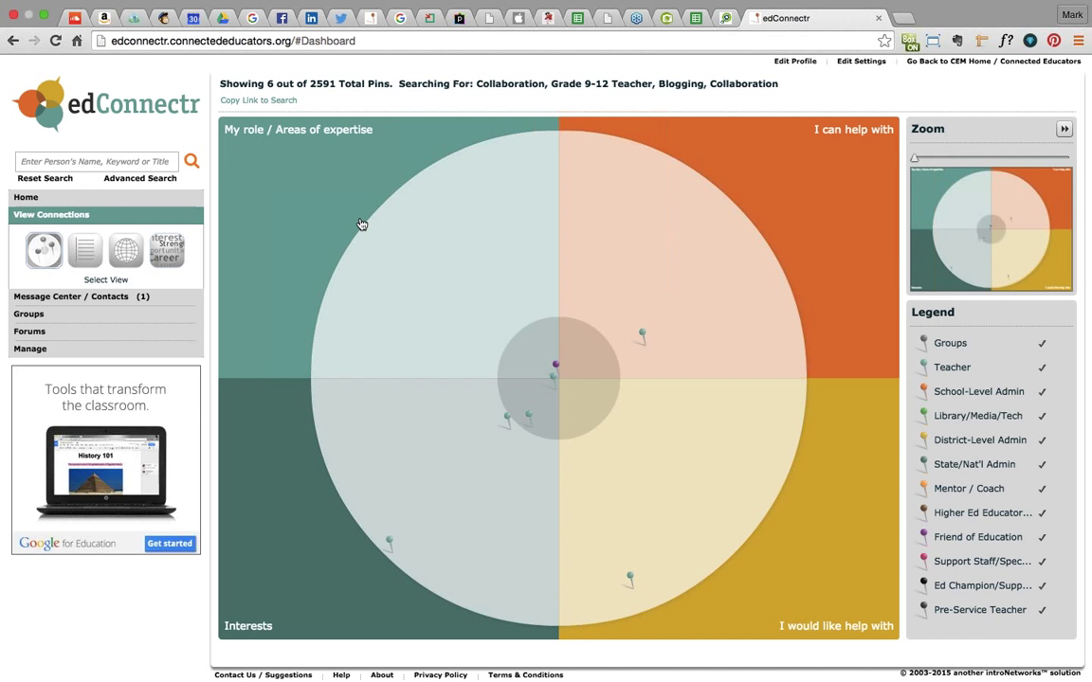
left_click(131, 251)
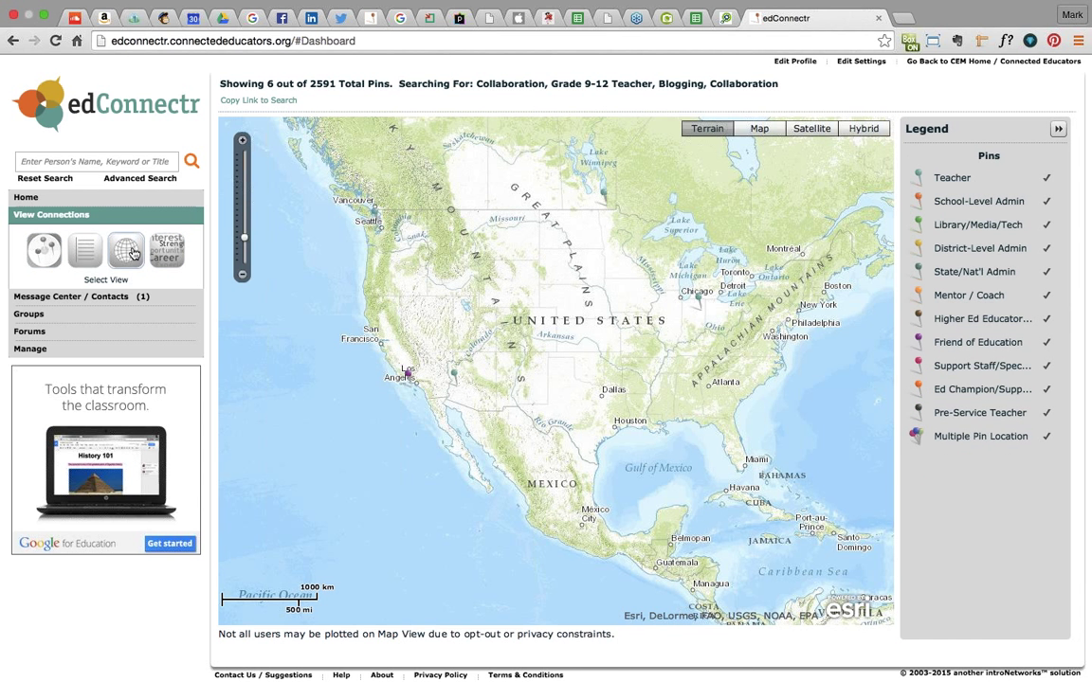
left_click(138, 179)
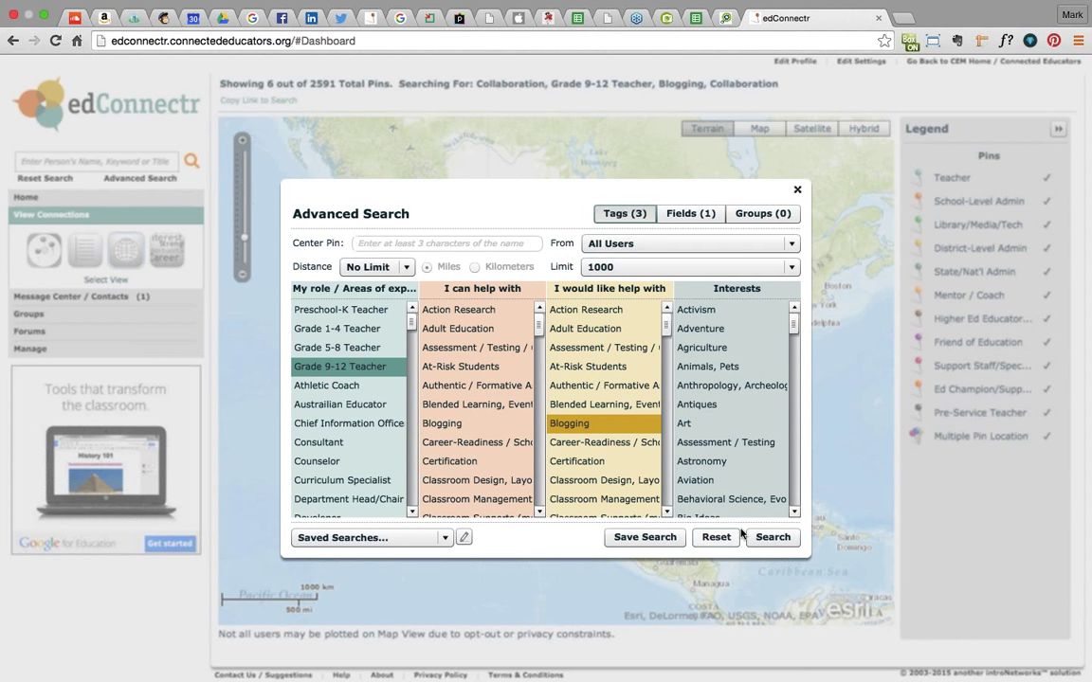
left_click(798, 191)
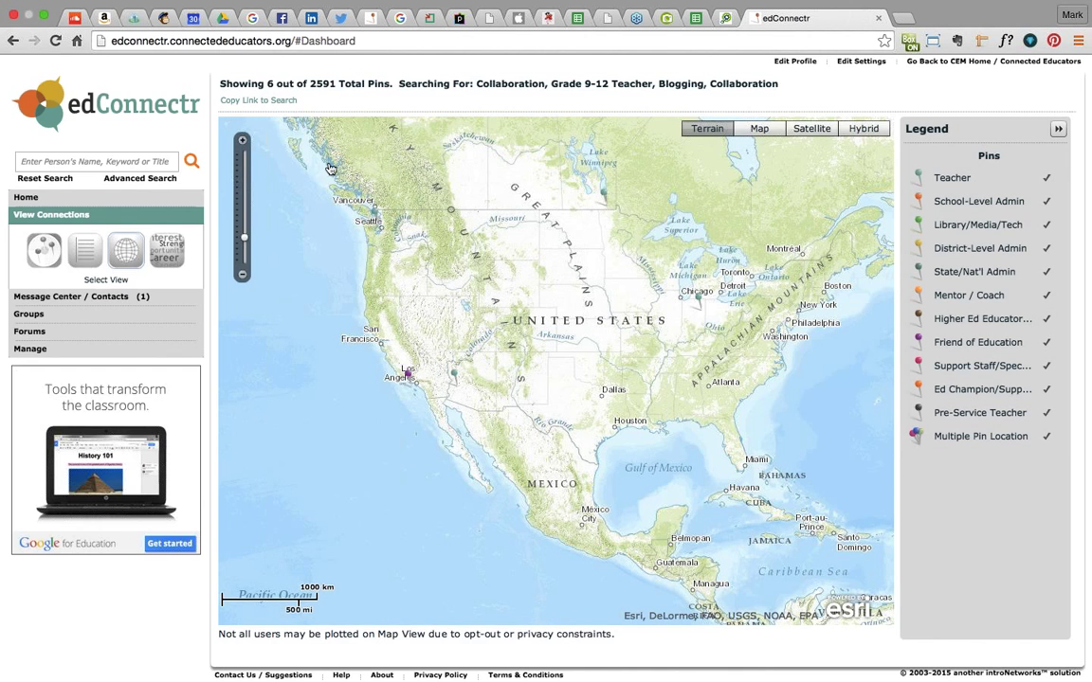
left_click(60, 183)
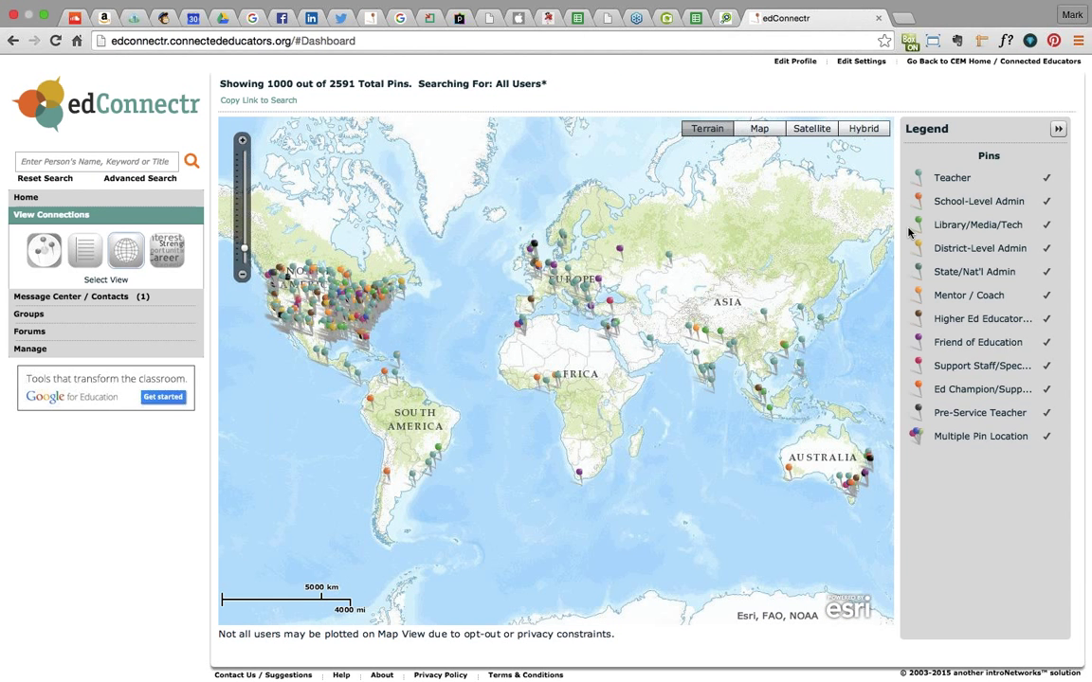
- Collapse the pin legend so the world map widens
left_click(1057, 129)
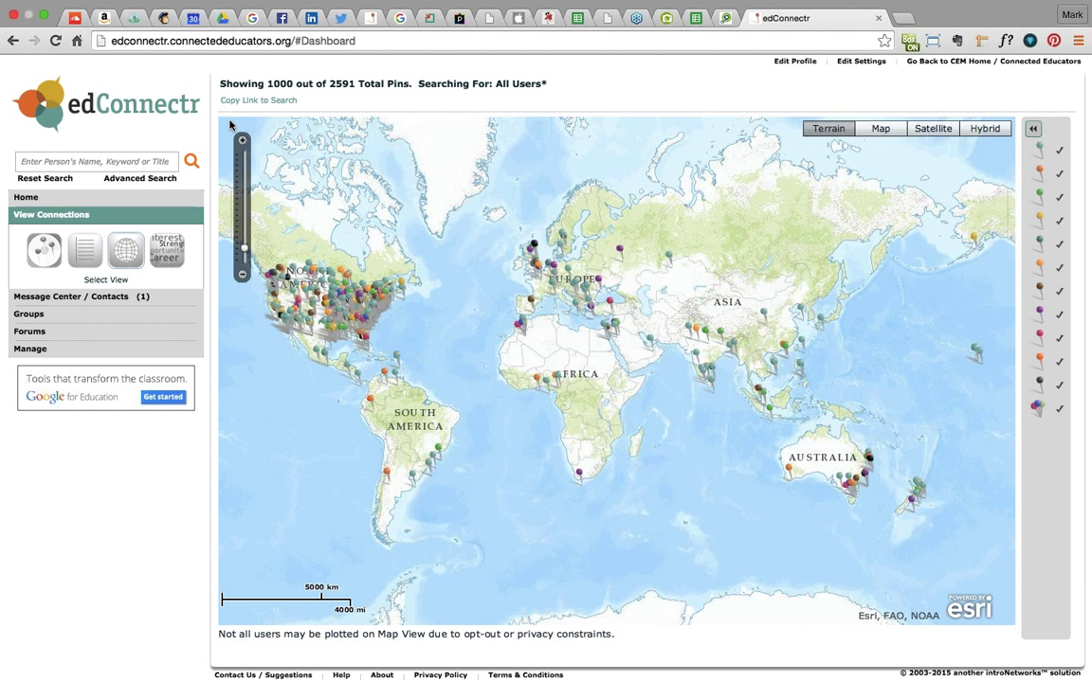
- Go back to the Home dashboard
left_click(89, 200)
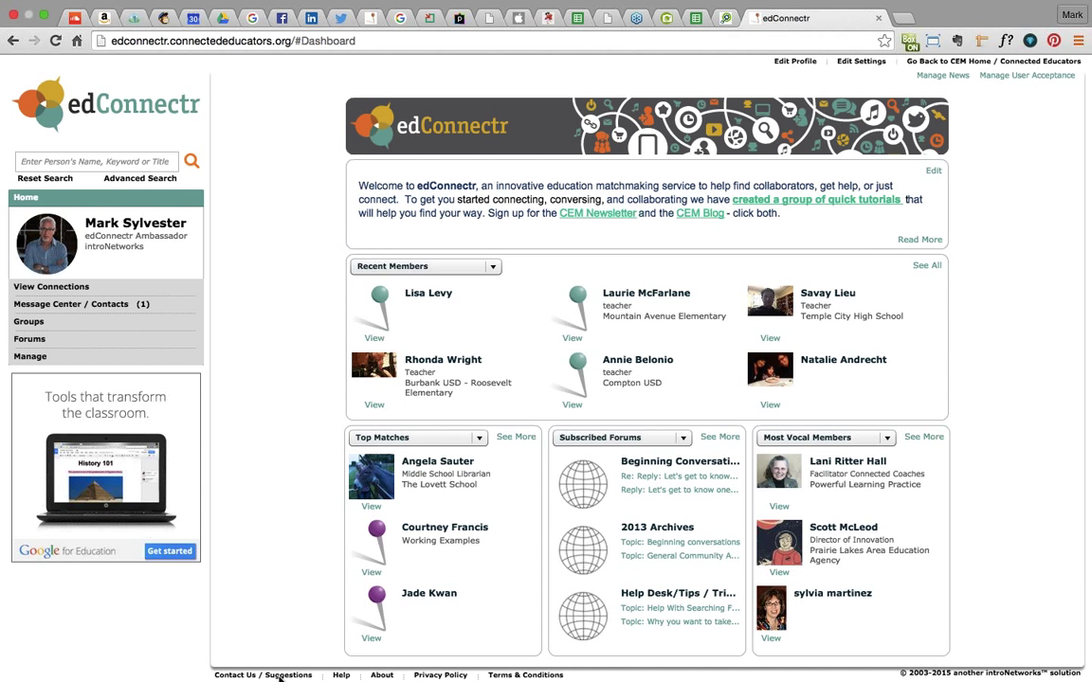
left_click(280, 675)
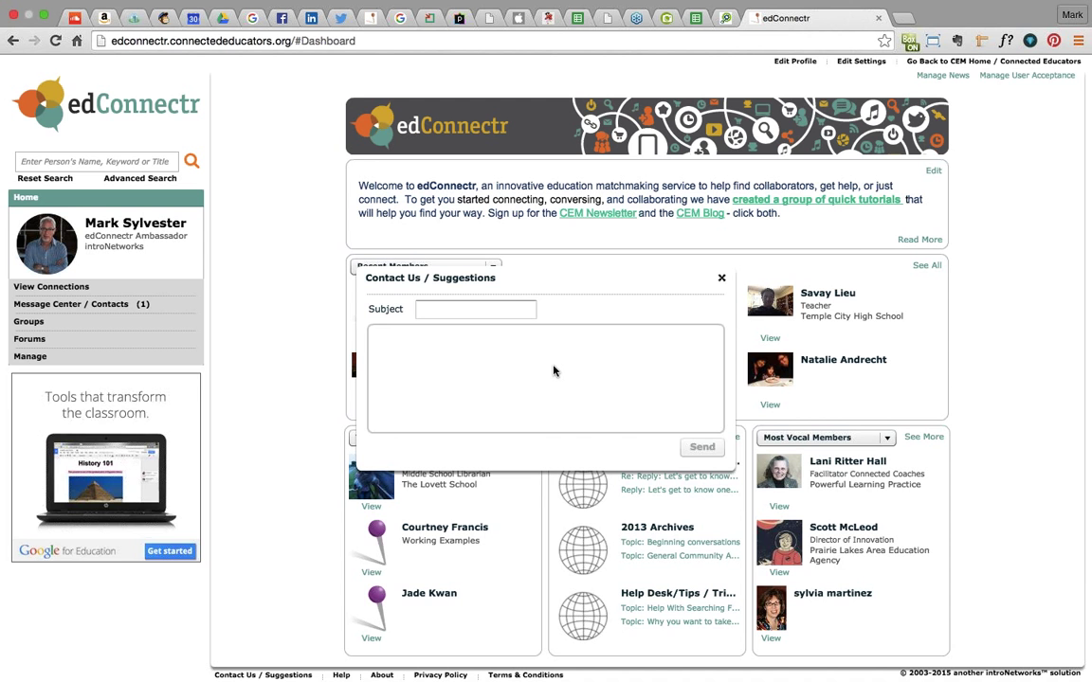
left_click(722, 278)
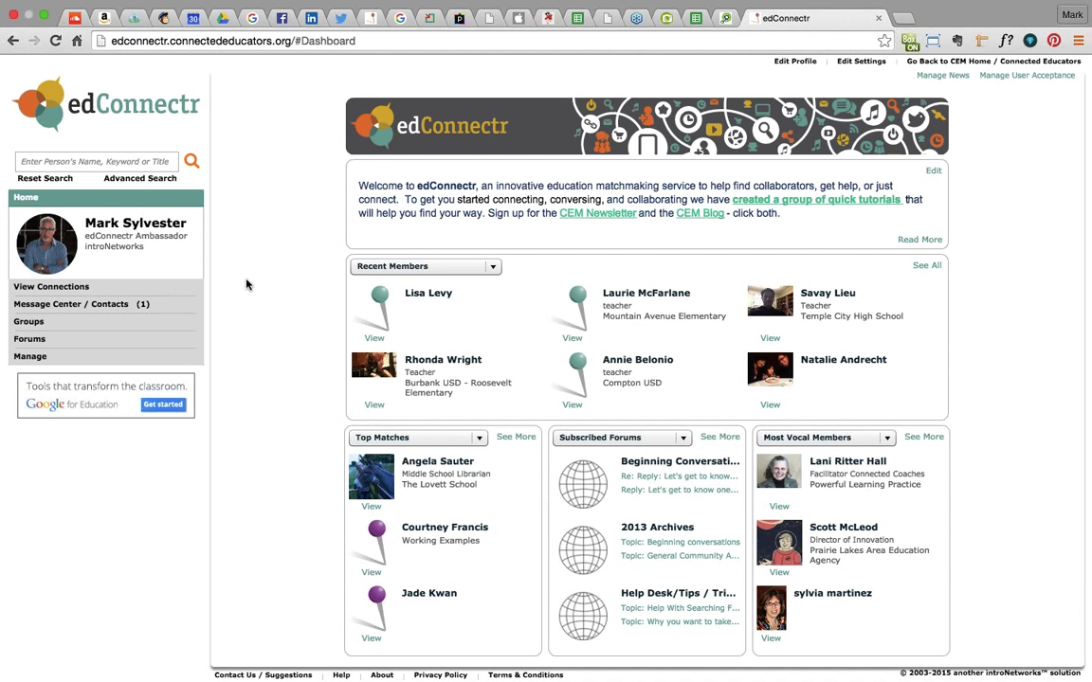